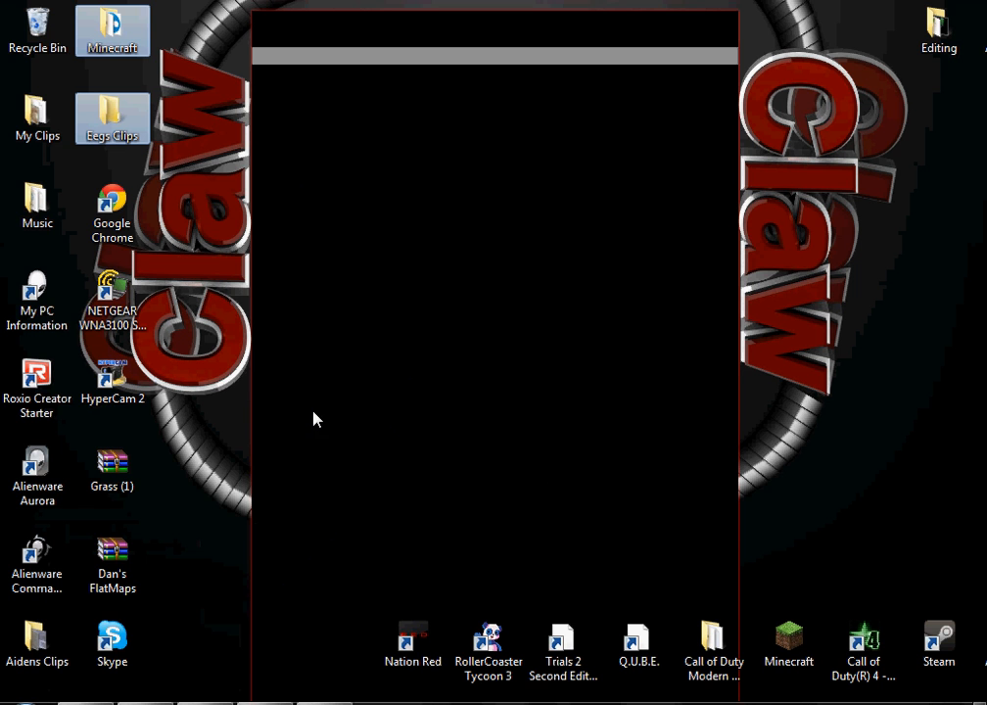
Switch to Cinema 4D, select both MoText objects and replace their text with Claw
left_click(144, 702)
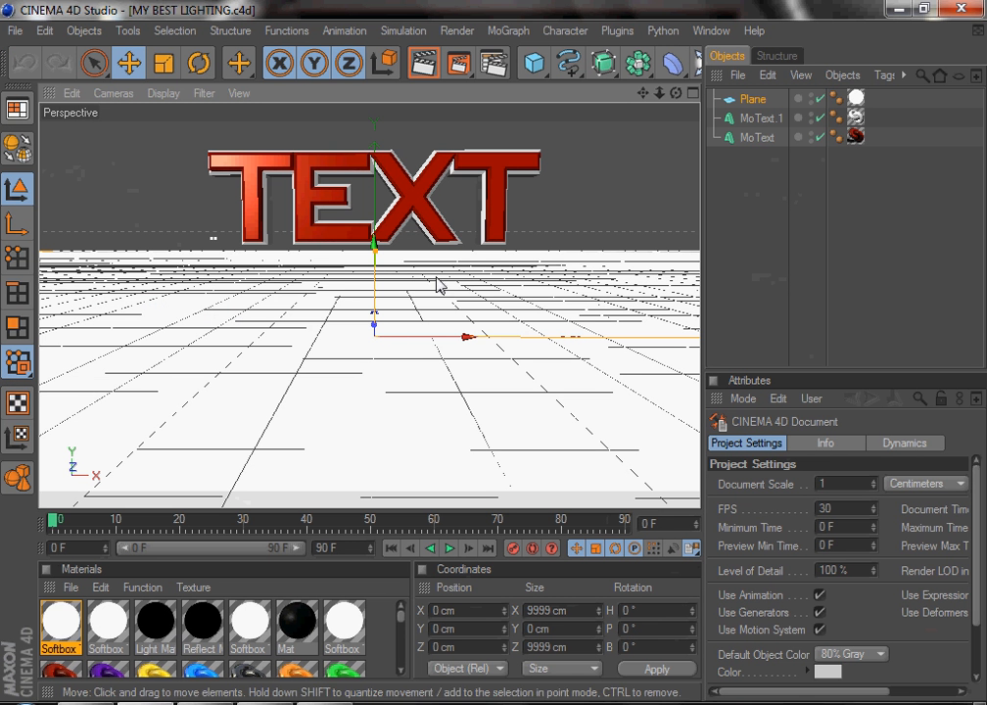
left_click(755, 137)
left_click(757, 119)
left_click(754, 140)
left_click(757, 121)
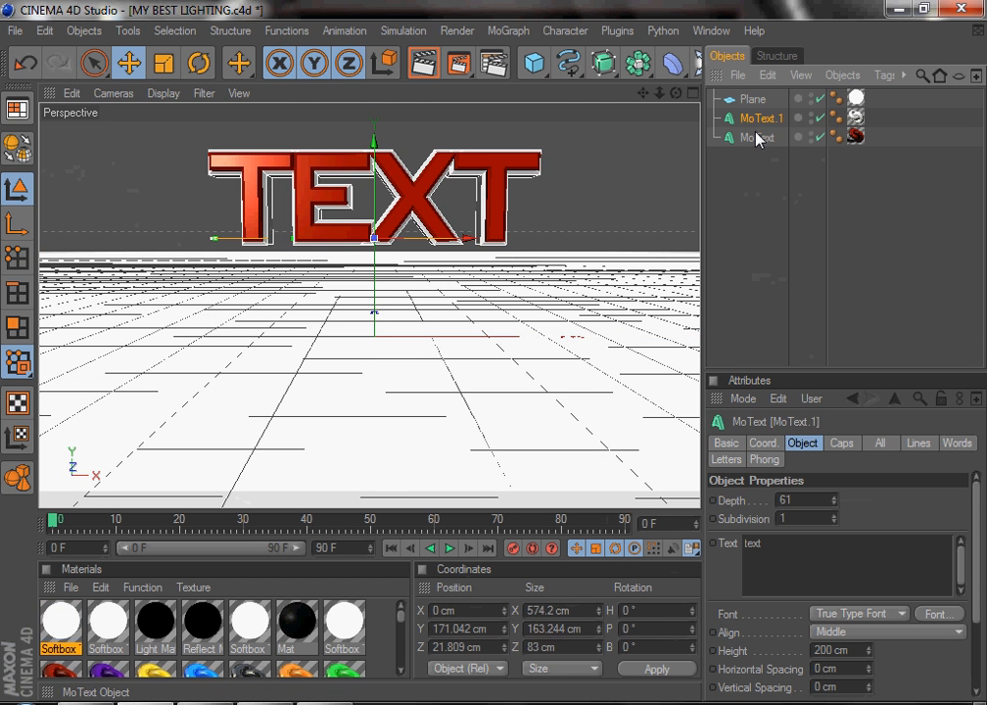
left_click(756, 138)
left_click(755, 122)
left_click(749, 142)
left_click(754, 119)
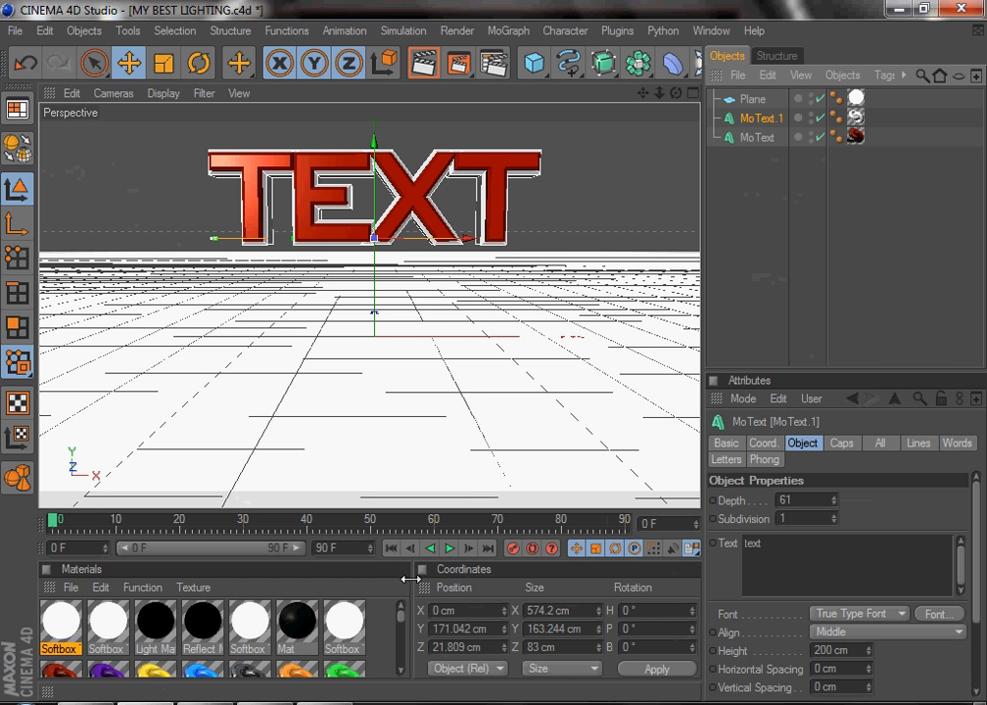
mouse_move(400, 624)
left_mouse_down()
mouse_move(398, 653)
mouse_move(402, 605)
left_mouse_up()
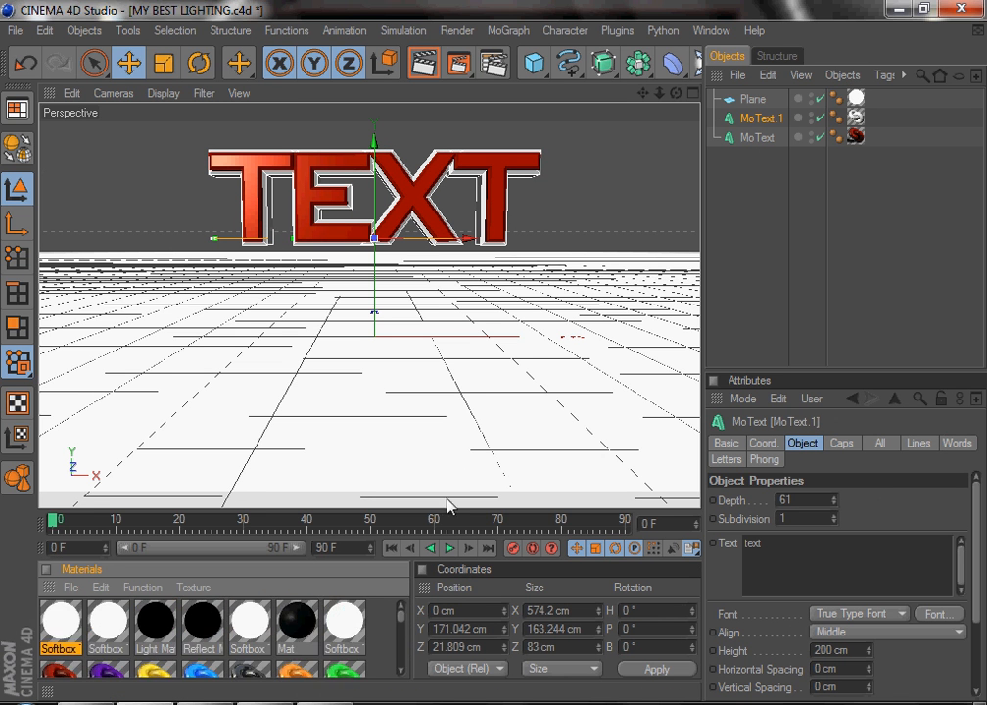
left_click(784, 548)
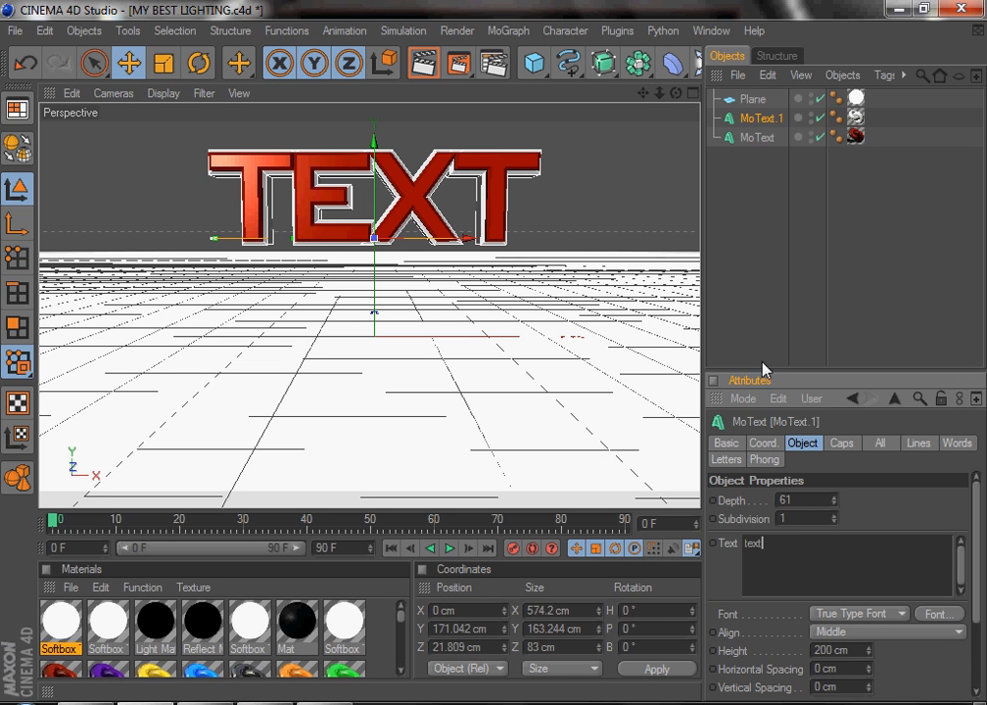
left_click(761, 142, "shift")
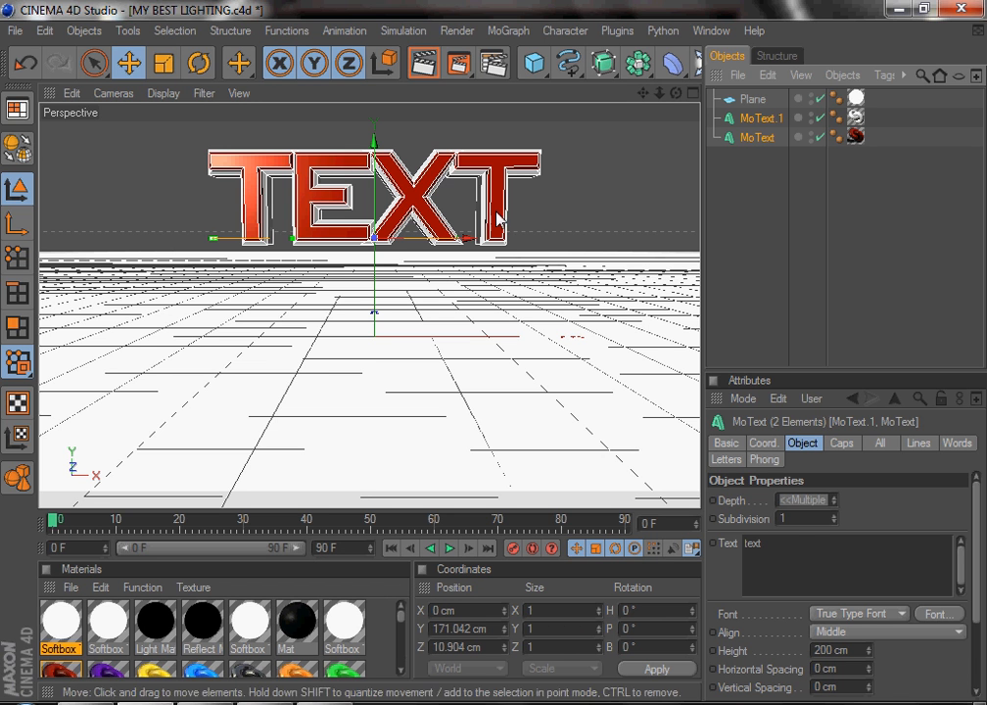
left_click_drag(769, 543, 666, 549)
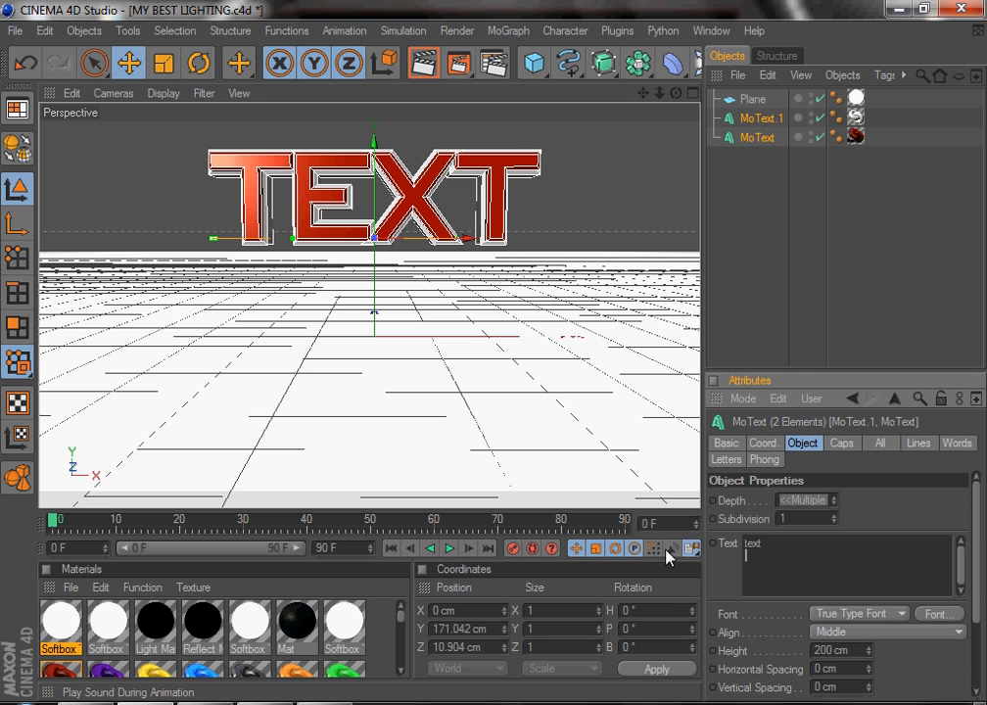
key("BackSpace")
key("BackSpace")
key("BackSpace")
key("BackSpace")
key("BackSpace")
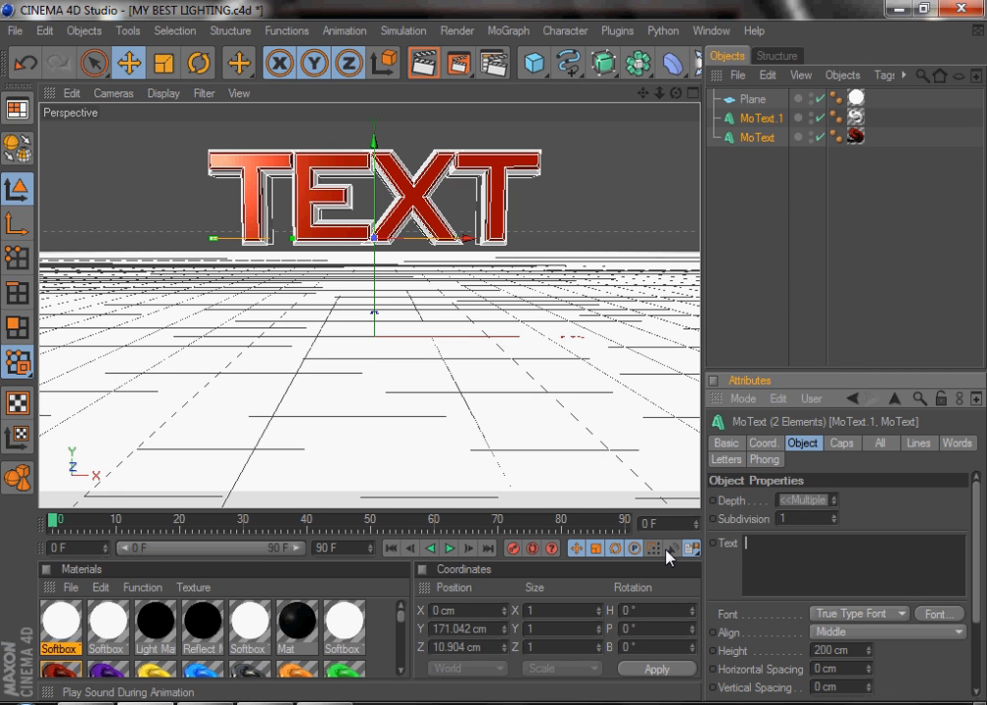
type("Claw")
key("Return")
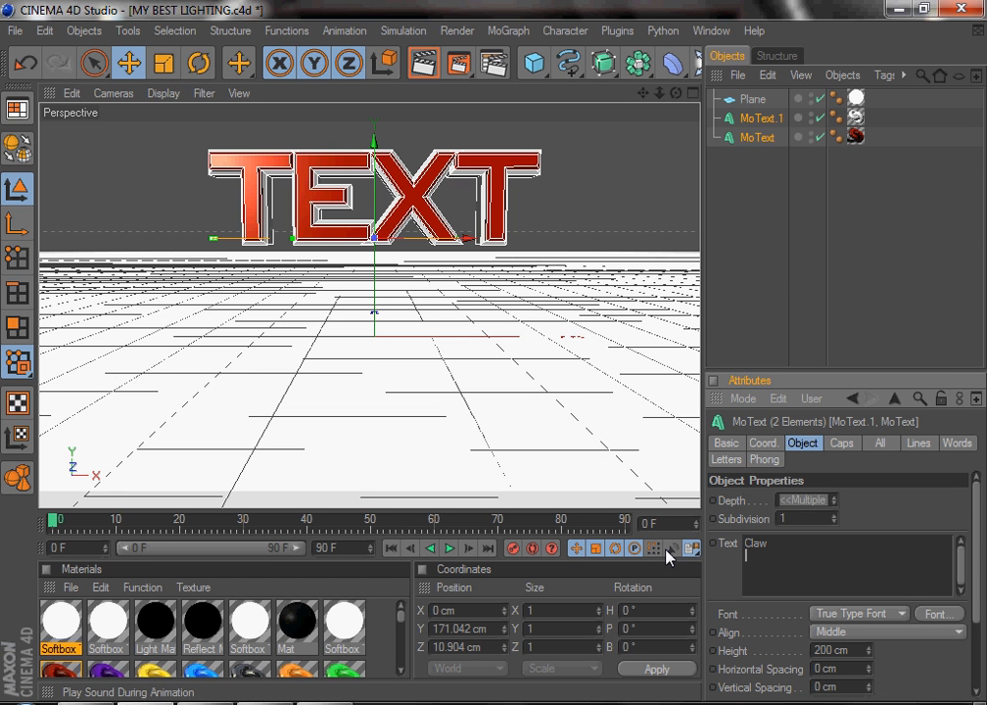
key("BackSpace")
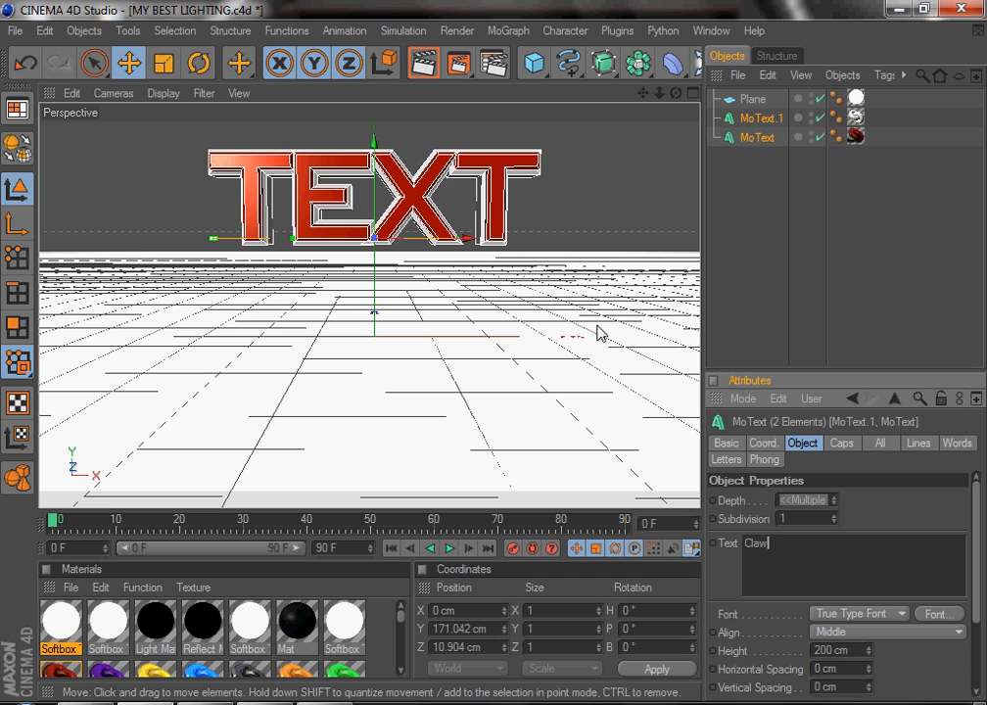
Render the active view to preview the Claw text and browse the material swatches
left_click(423, 62)
left_click(396, 305)
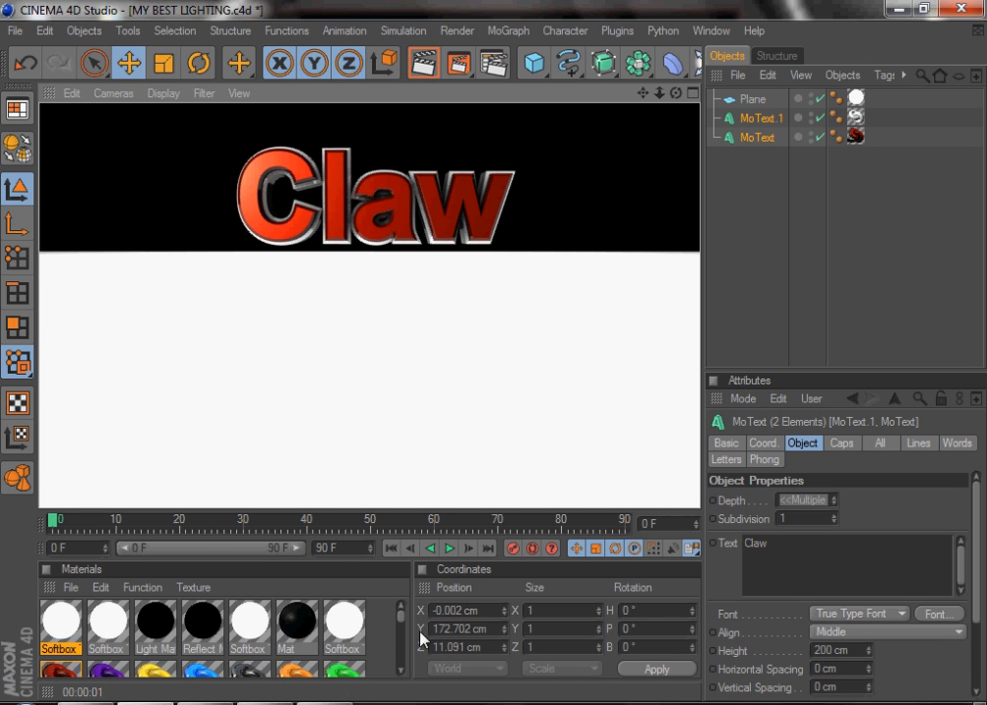
scroll(402, 630, "down", 2)
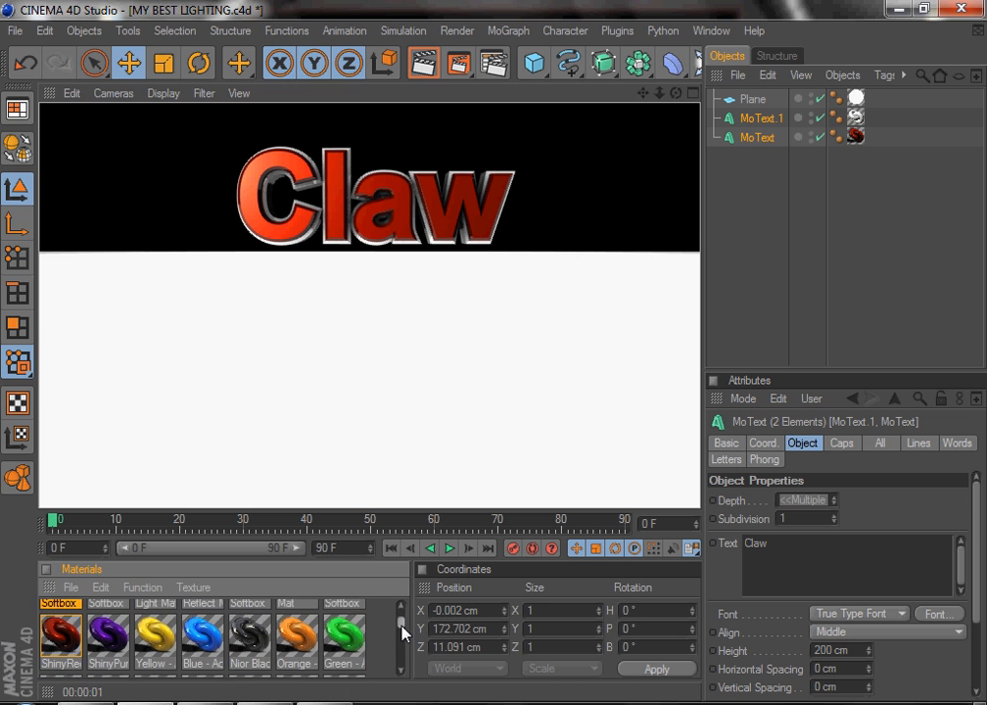
left_click(355, 643)
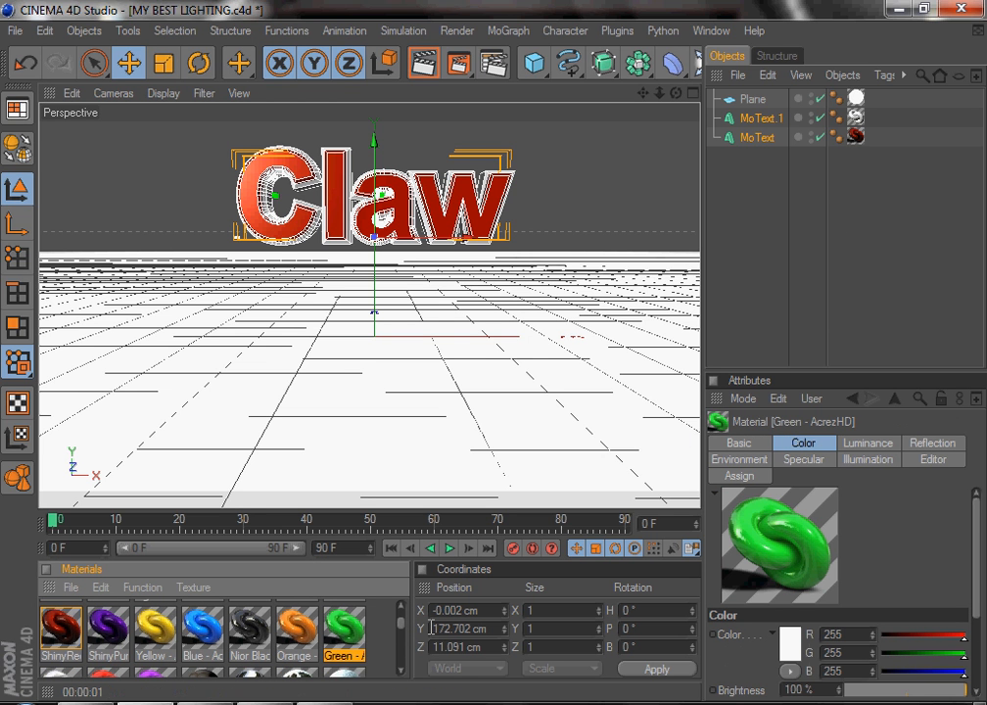
left_click(297, 632)
left_click(258, 641)
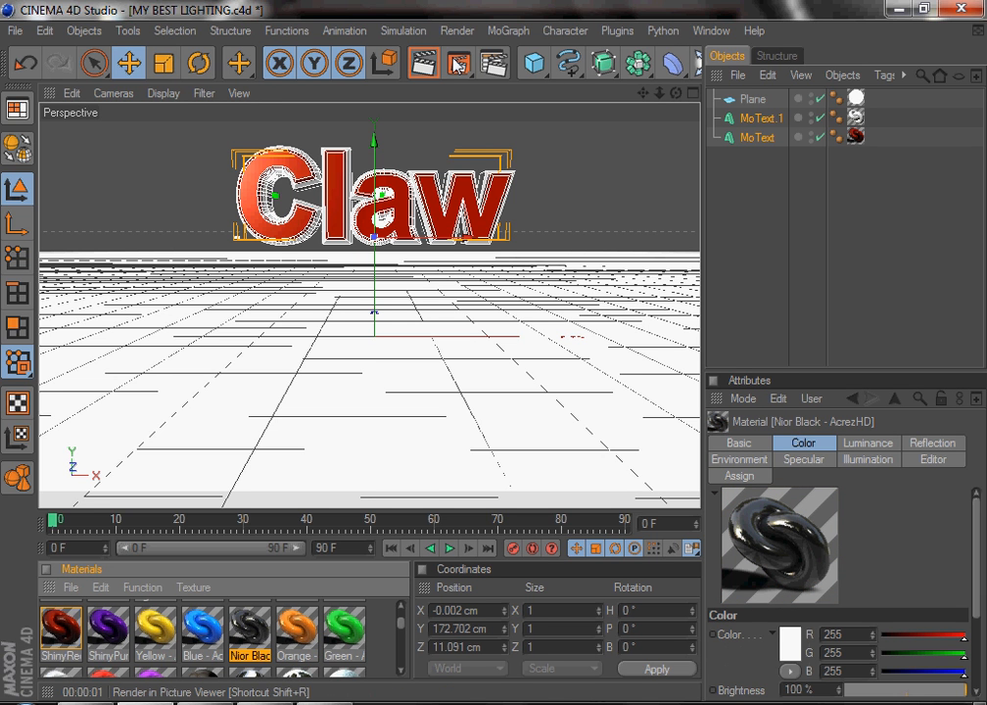
In Render Settings, set the save file to bg tut on the Desktop and check the output size
left_click(493, 64)
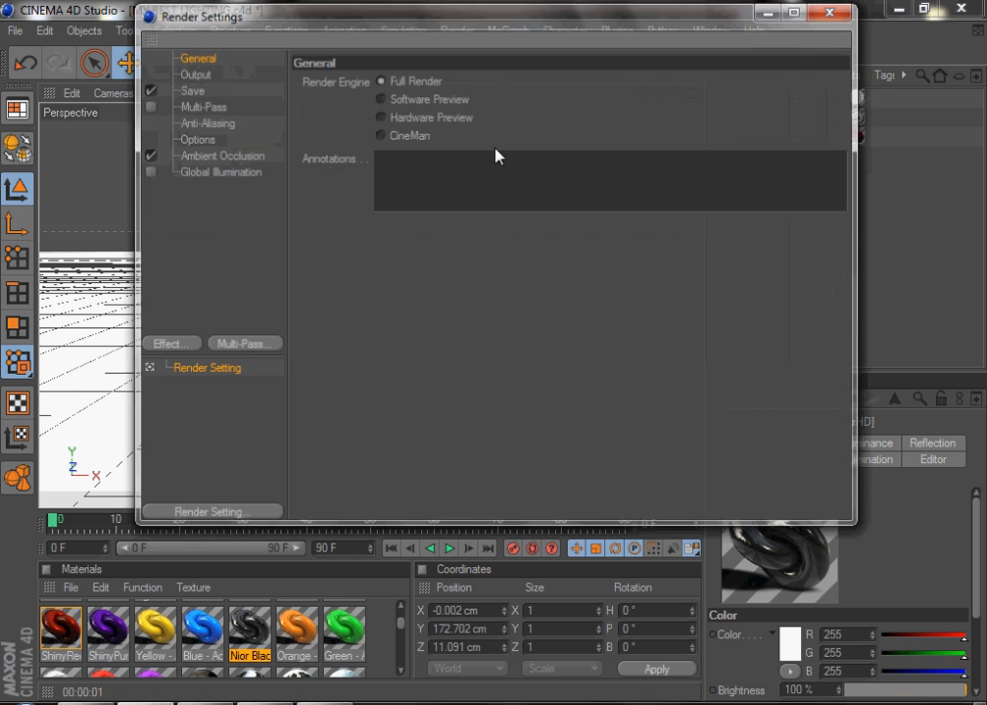
left_click(190, 89)
left_click(688, 113)
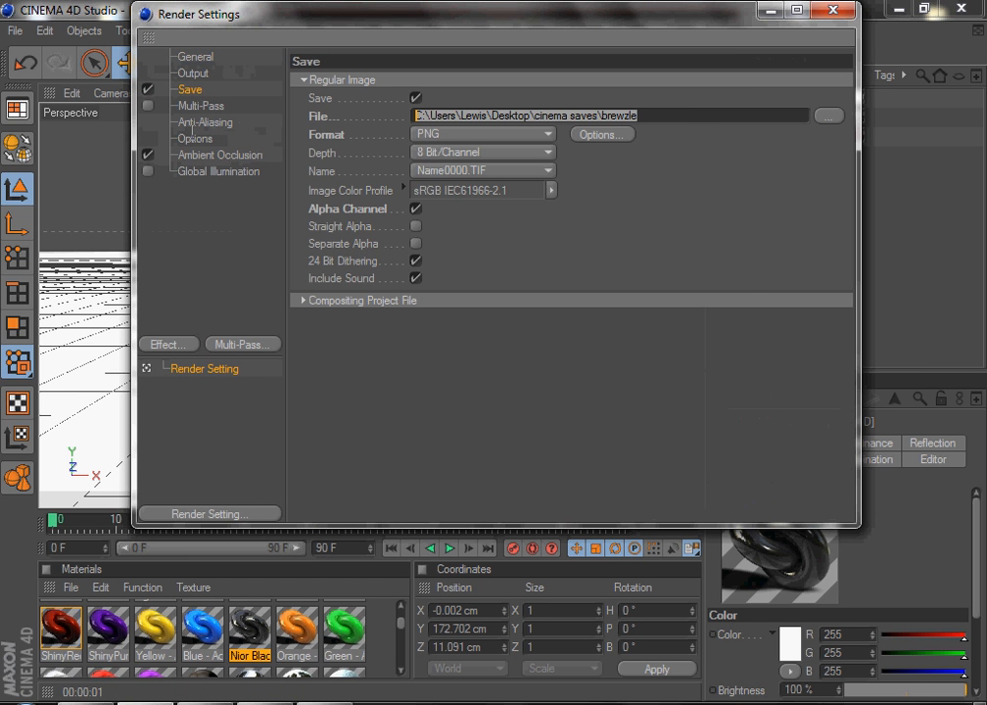
left_click(829, 115)
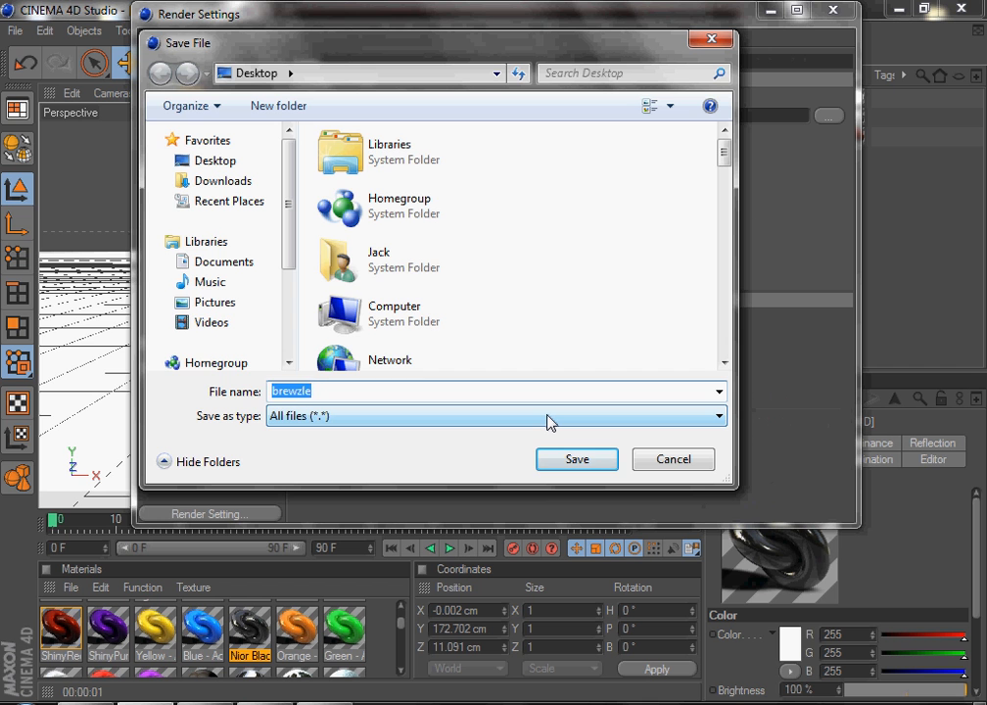
type("bg tut")
key("Return")
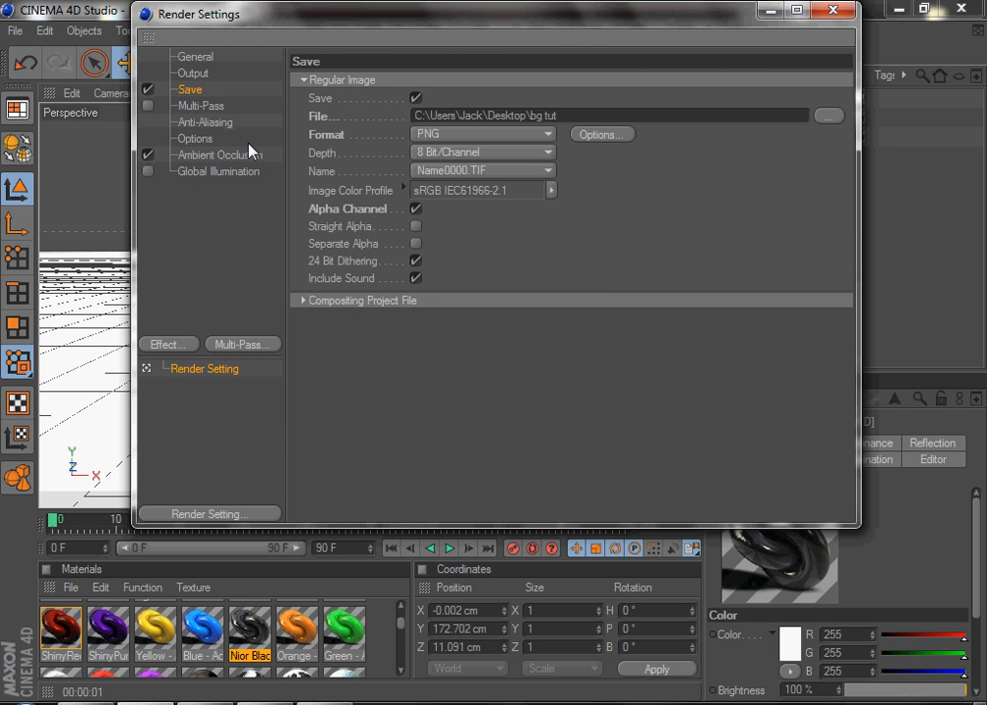
left_click(182, 57)
left_click(190, 73)
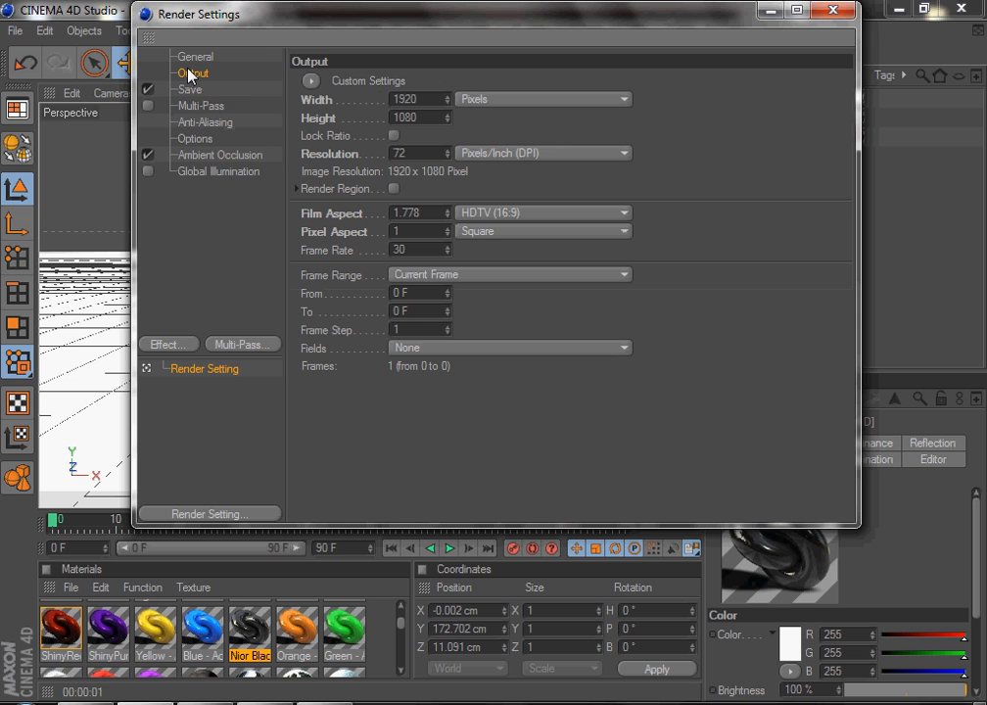
left_click(832, 9)
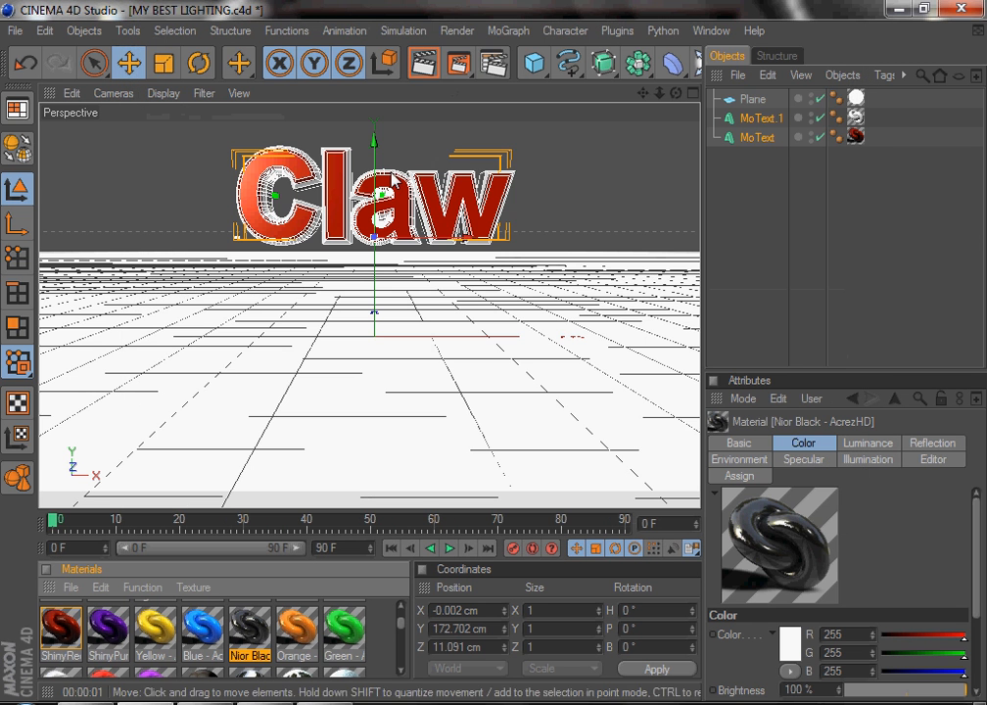
Render the scene to the Picture Viewer and minimise the windows
left_click(454, 71)
left_click(417, 299)
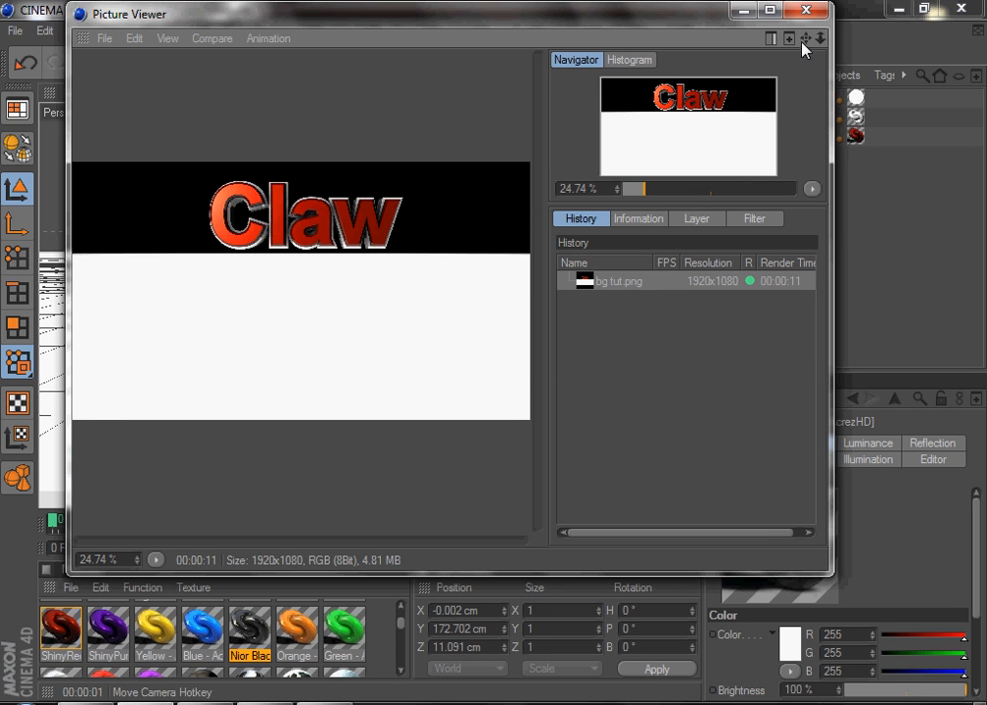
left_click(745, 11)
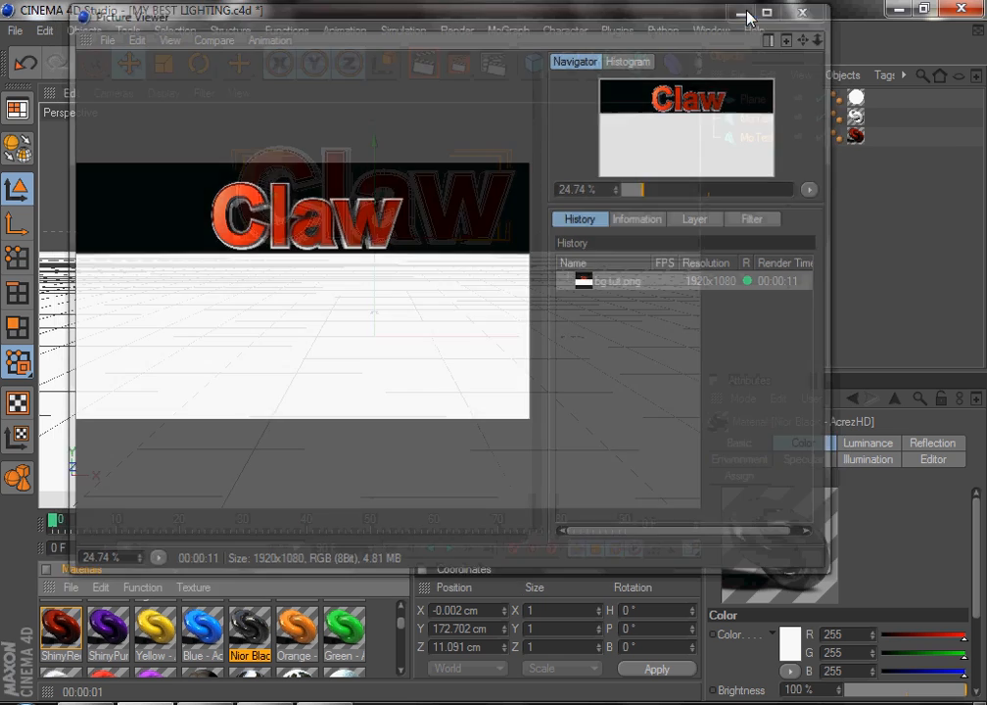
left_click(898, 9)
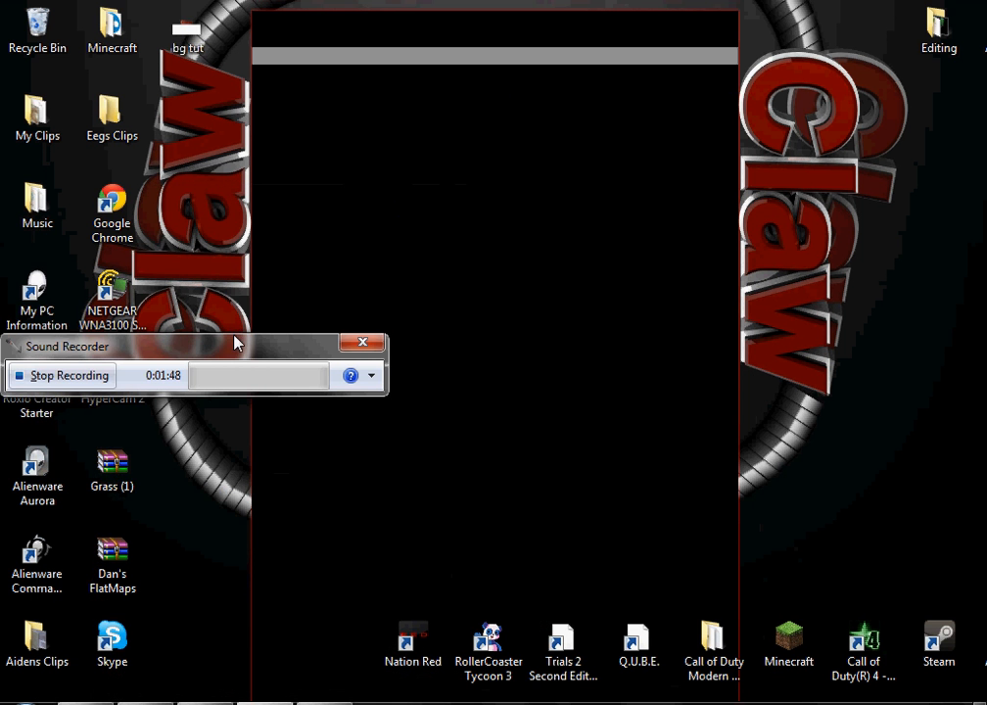
Open the rendered bg tut image from the desktop to inspect it, then close the viewer
left_click_drag(235, 343, 666, 703)
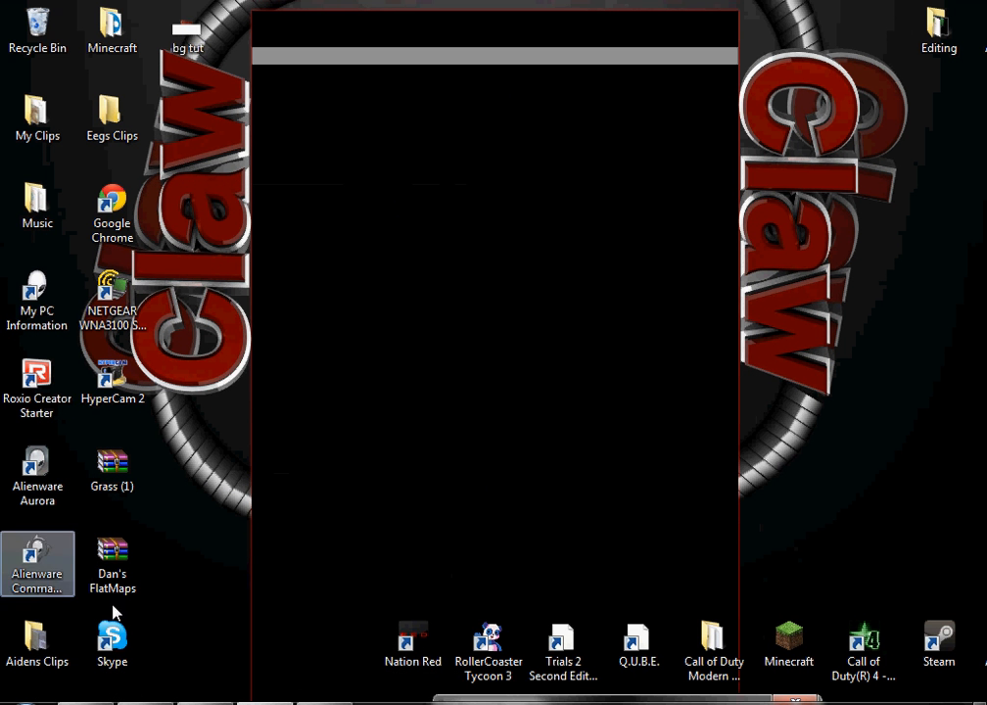
left_click_drag(197, 45, 348, 219)
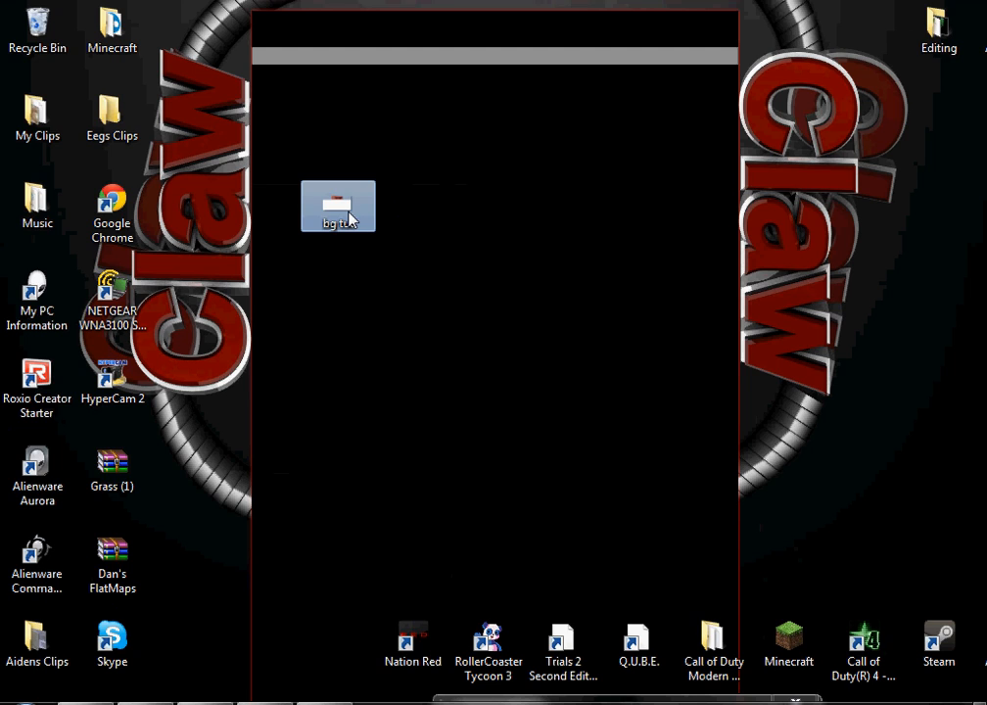
double_click(349, 219)
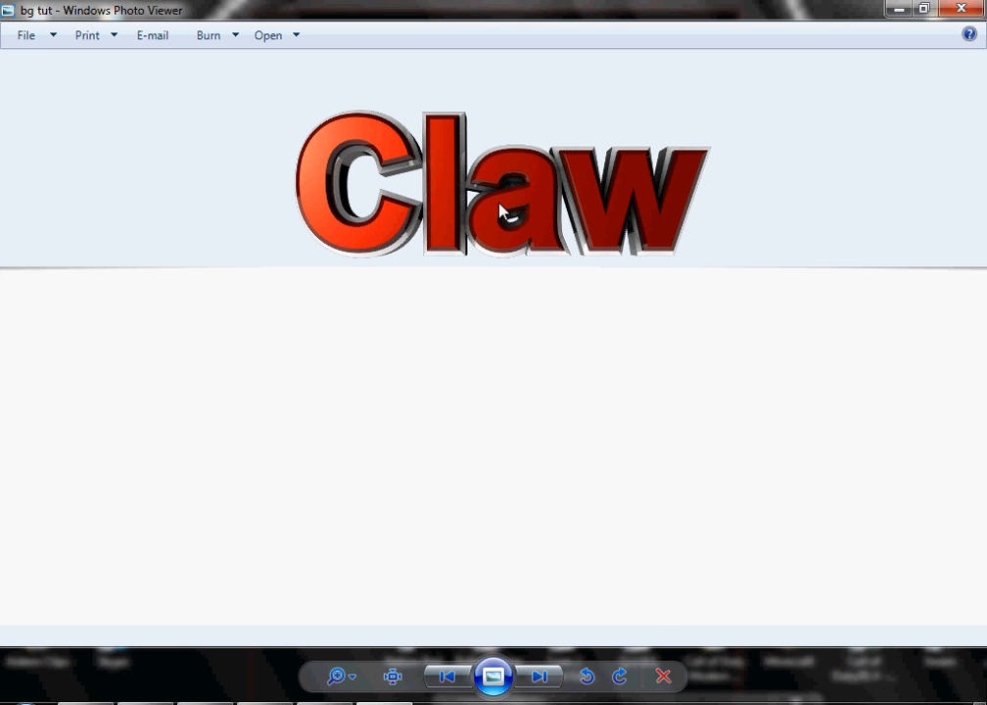
left_click(960, 9)
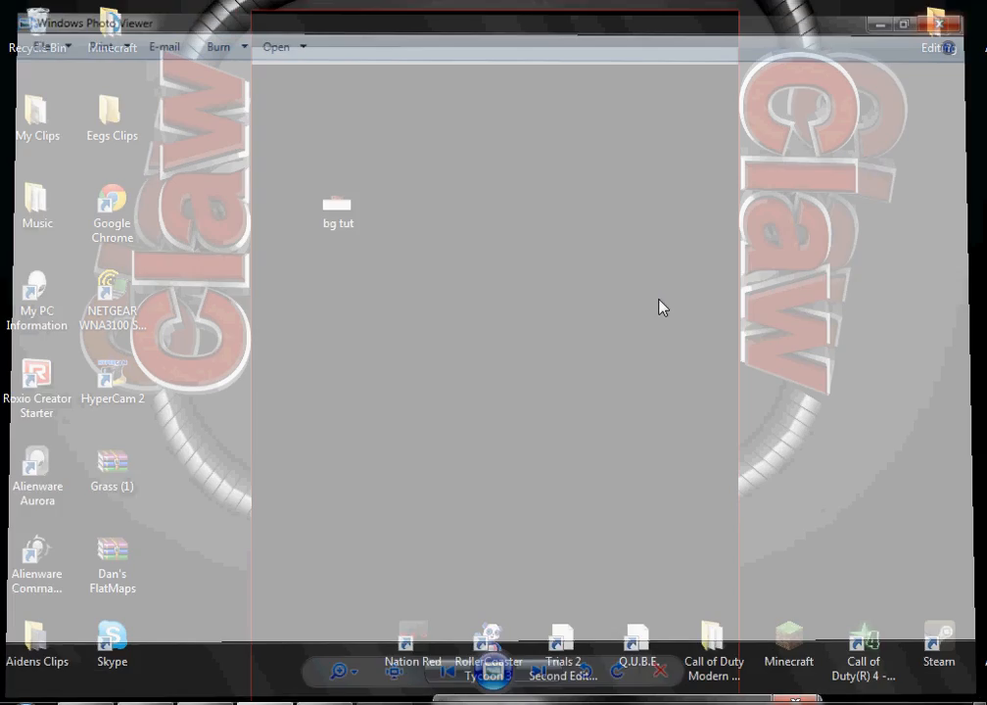
Open bg tut in Photoshop and marquee-select the top strip containing the Claw text
left_click_drag(338, 206, 353, 95)
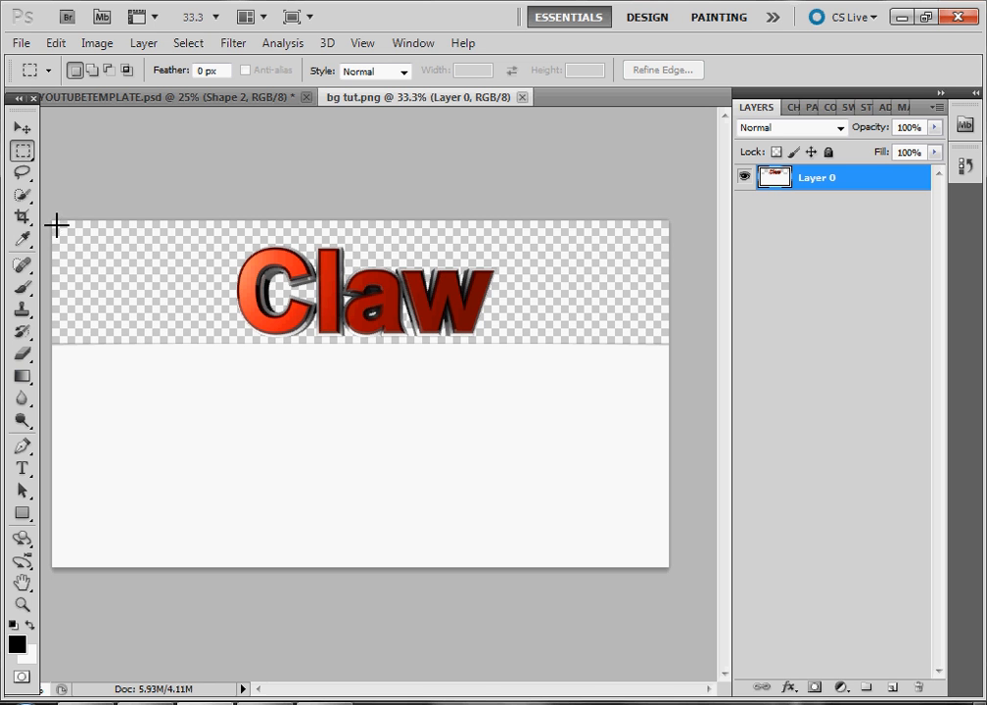
left_click(21, 152)
left_click(68, 149)
left_click_drag(53, 223, 670, 343)
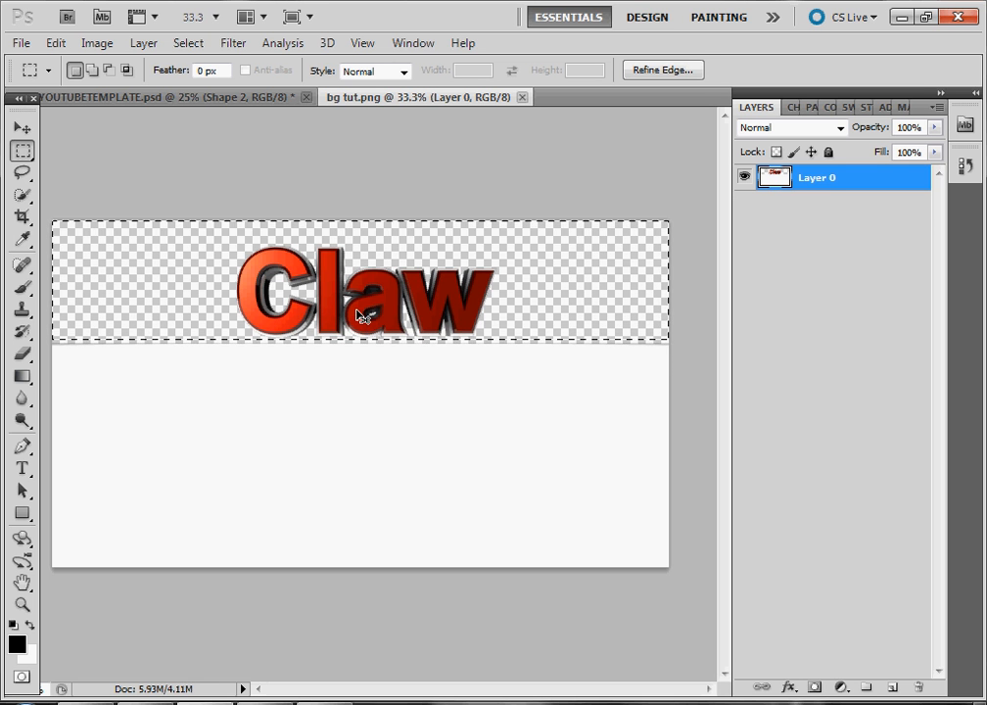
Paste the Claw text into the NEWYOUTUBETEMPLATE document and move it up over the black panel
left_click(221, 102)
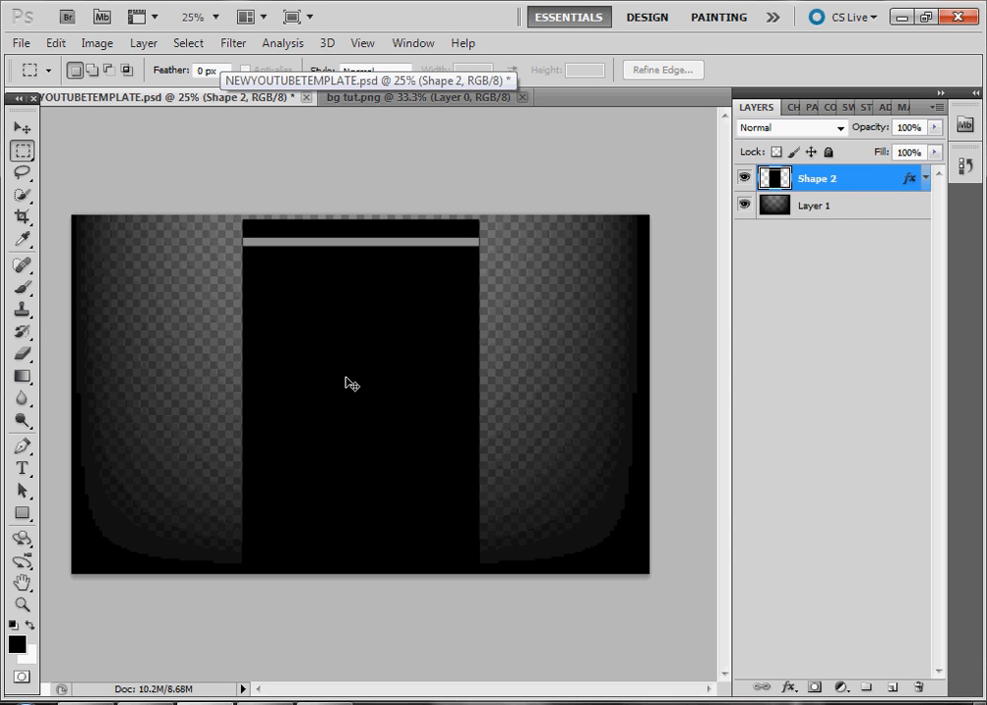
key("ctrl+v")
left_click(21, 127)
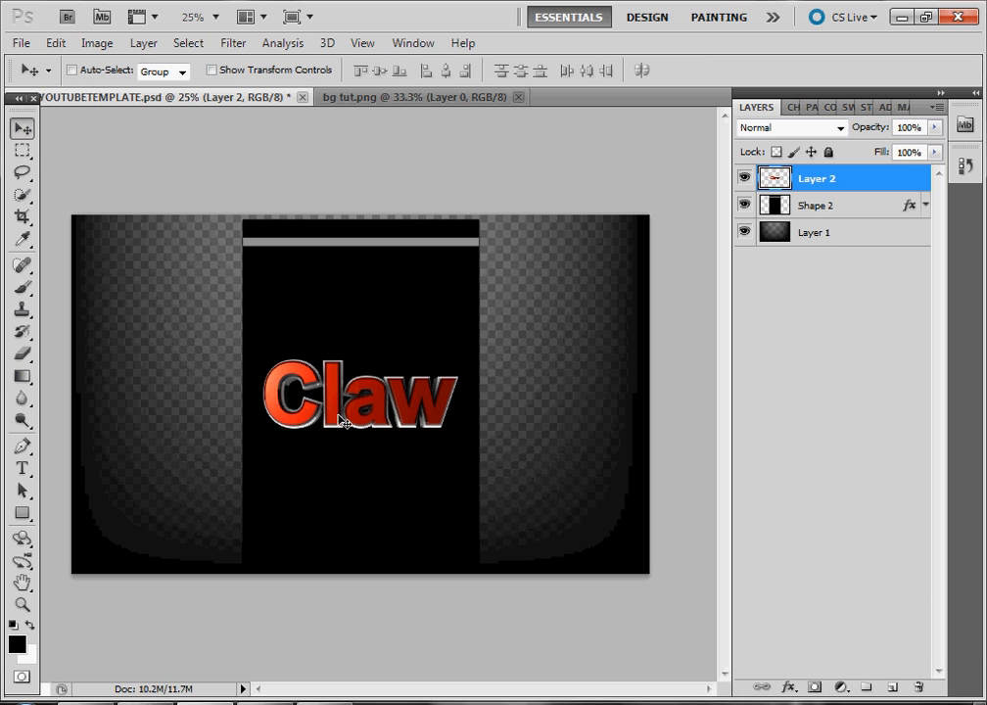
left_click_drag(339, 416, 342, 355)
Rotate the pasted Claw text 90° clockwise with Free Transform
key("ctrl+t")
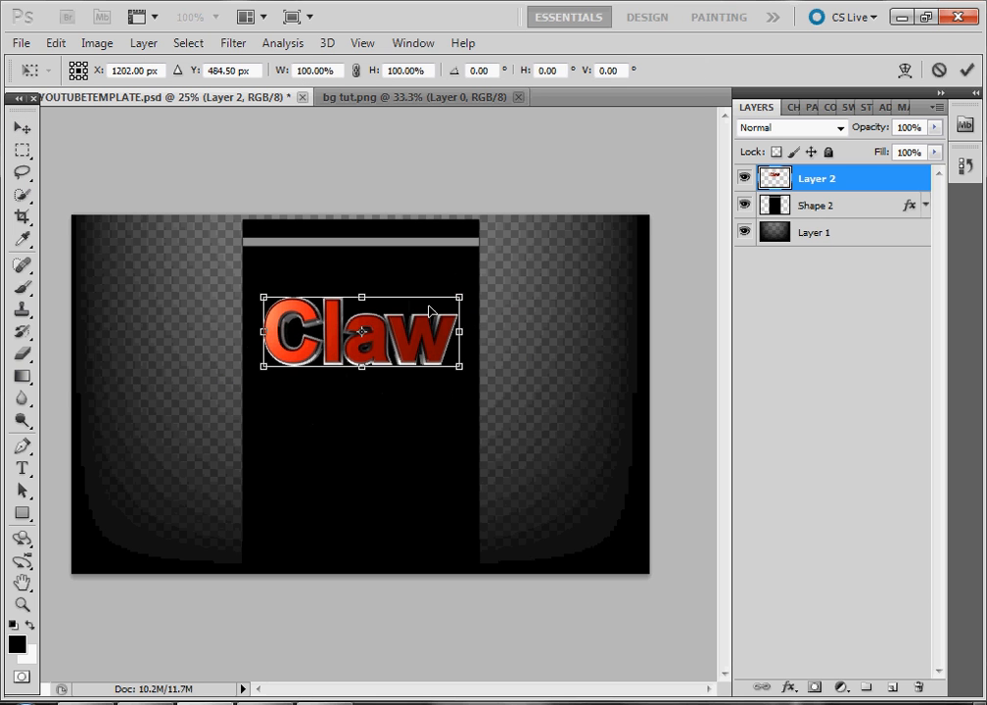
left_click_drag(468, 291, 377, 337)
right_click(376, 338)
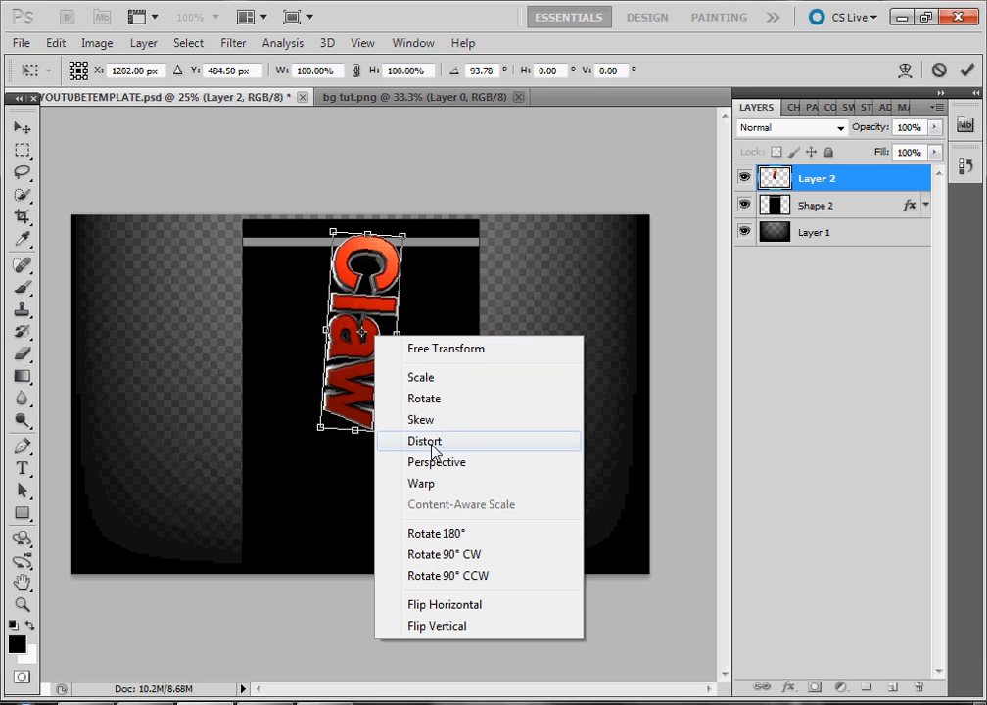
left_click(483, 275)
key("ctrl+z")
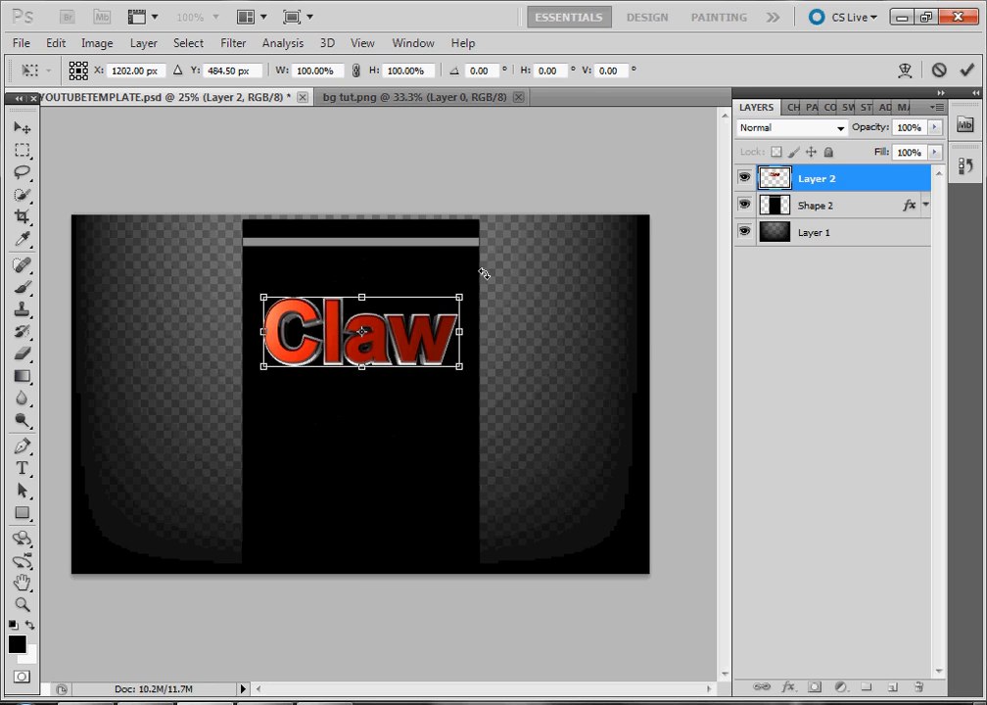
right_click(403, 344)
left_click(482, 564)
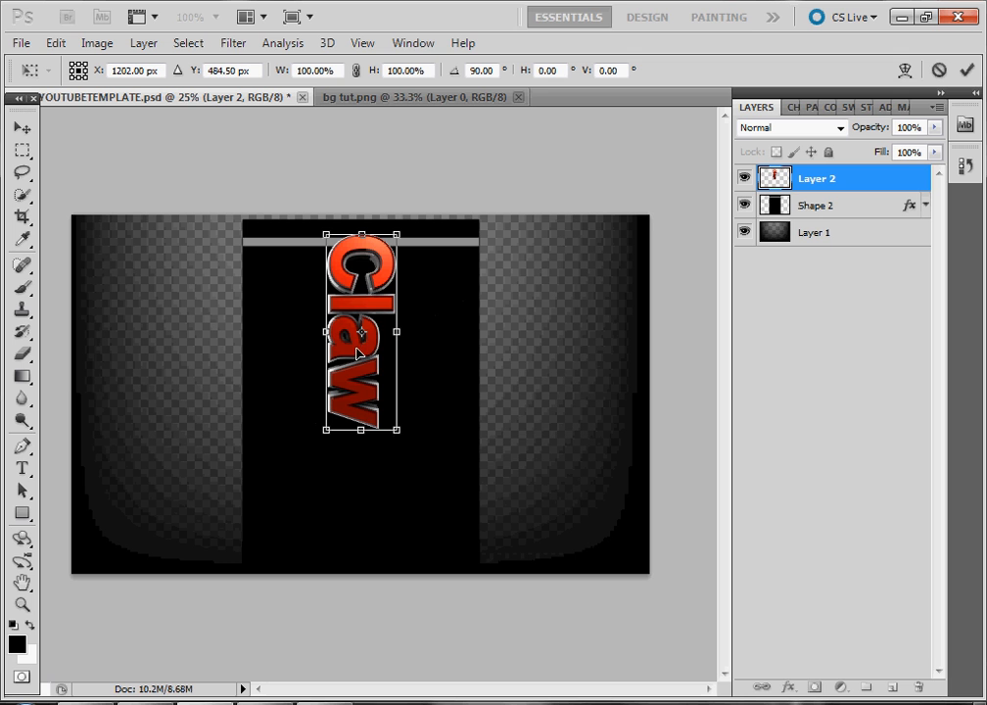
Move the vertical Claw text to the right edge of the black panel and apply the transform
left_click_drag(376, 360, 529, 403)
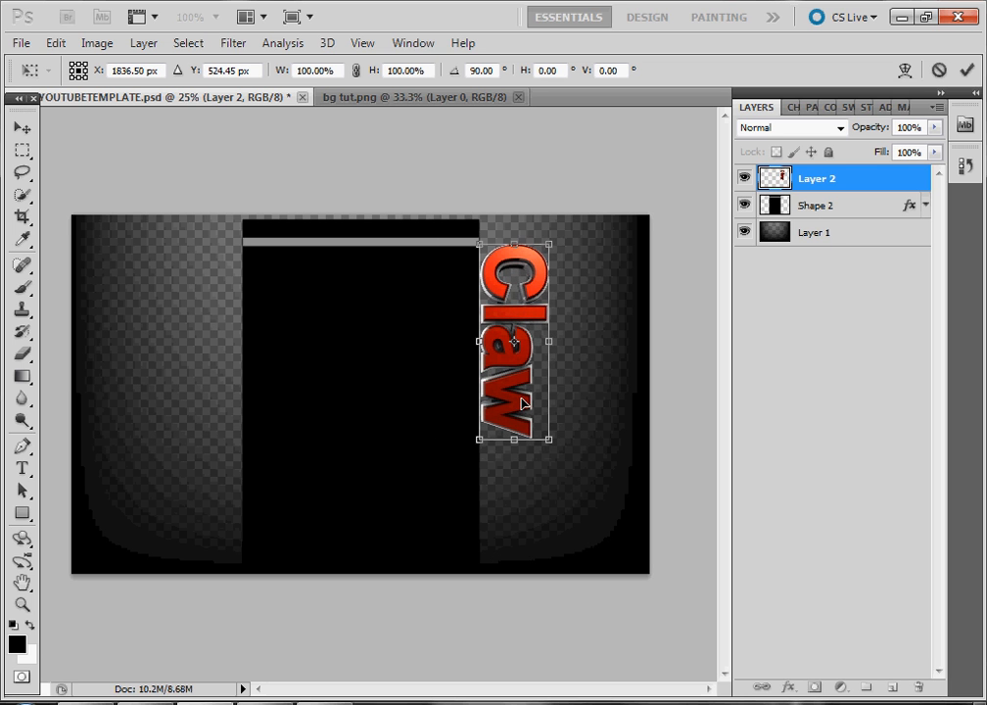
right_click(529, 403)
left_click(610, 497)
key("Return")
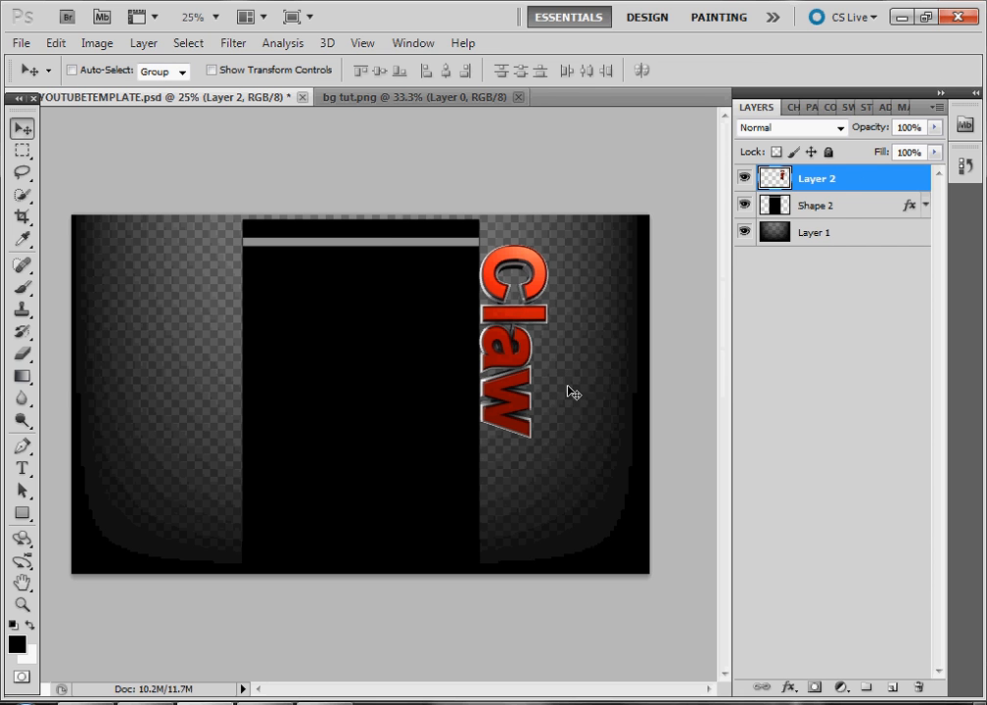
Duplicate the Claw layer, place the copy left of the black panel and rotate it 180°
key("ctrl+j")
left_click_drag(506, 349, 190, 364)
key("ctrl+t")
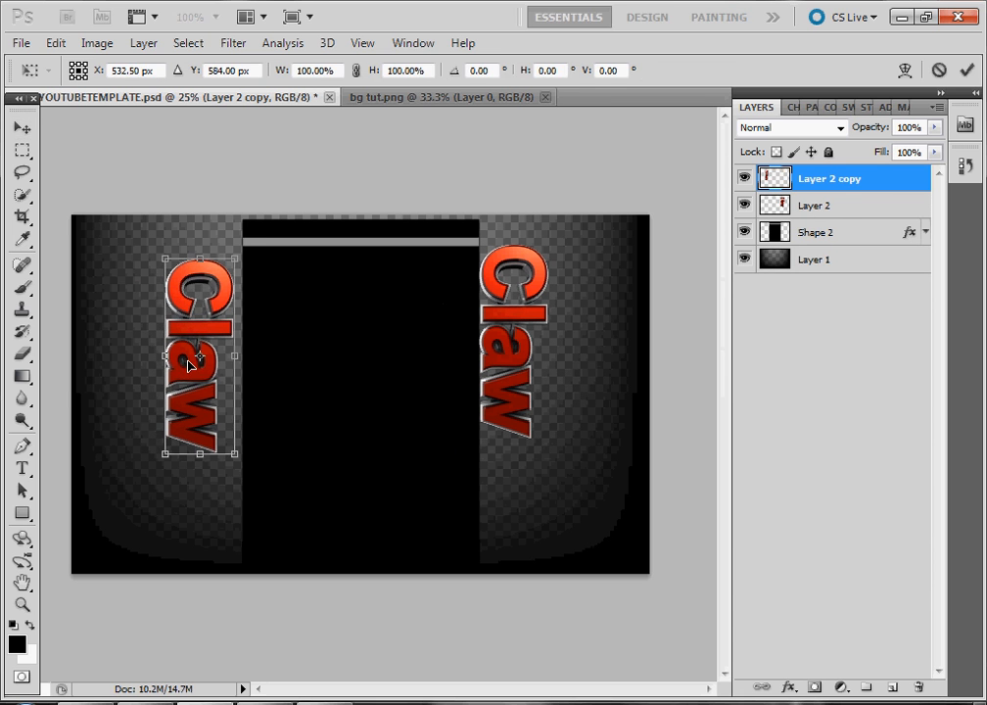
left_click_drag(139, 453, 232, 262)
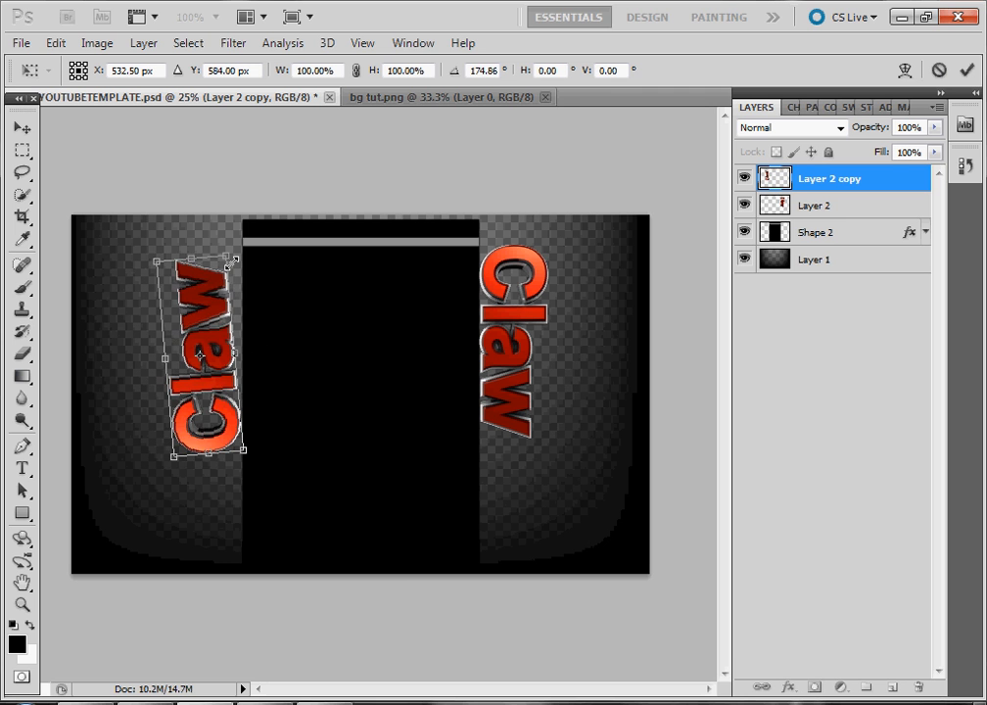
right_click(208, 323)
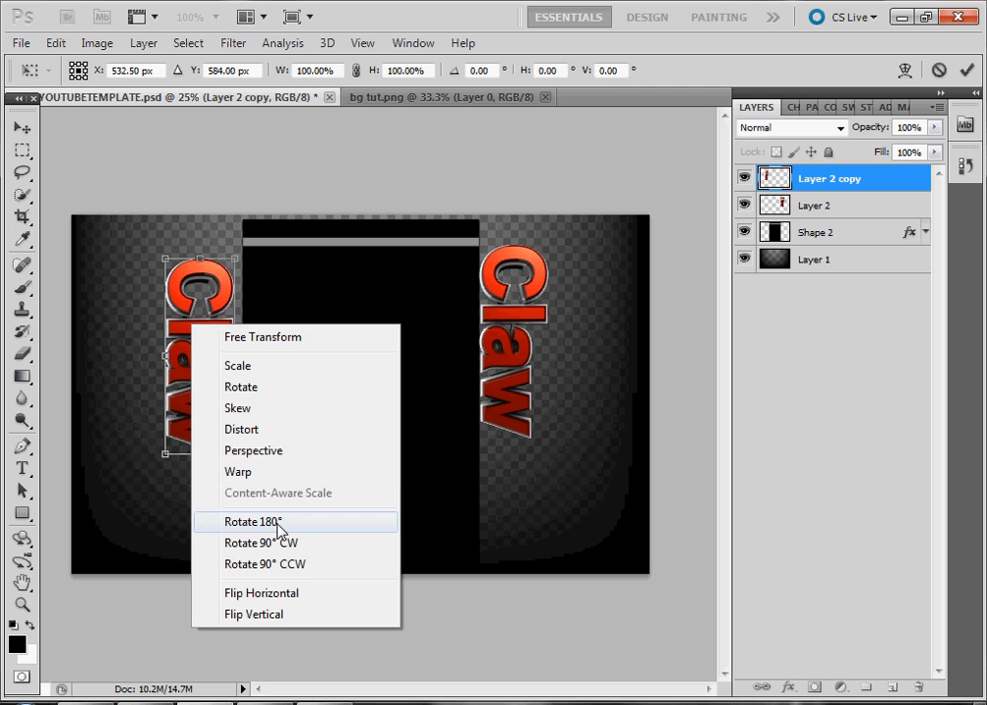
left_click(280, 525)
left_click_drag(186, 346, 206, 332)
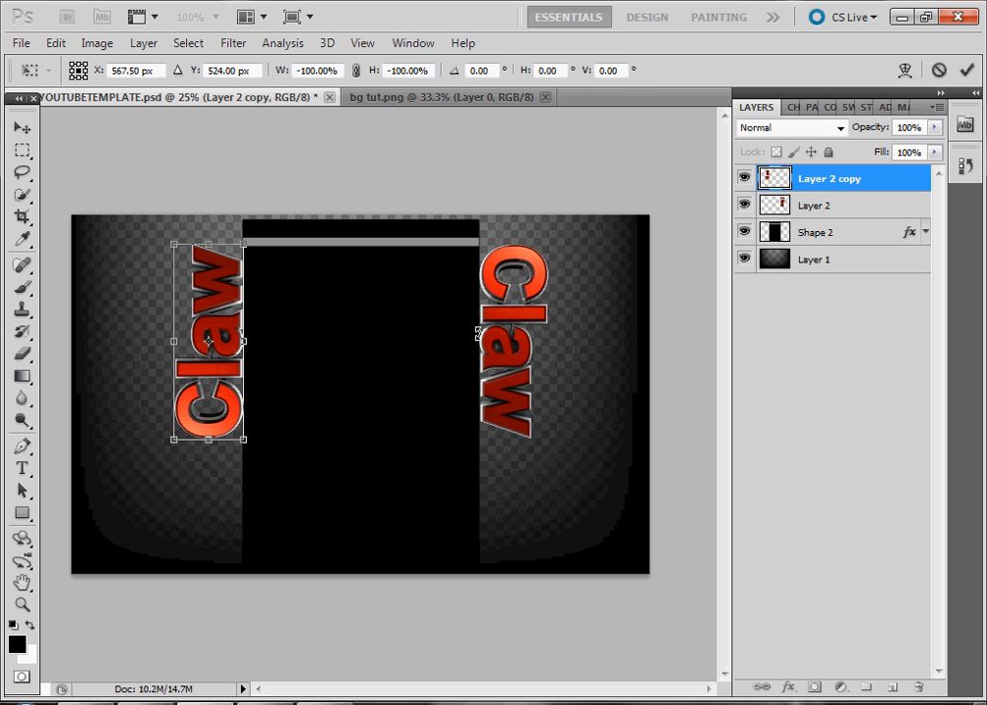
key("Return")
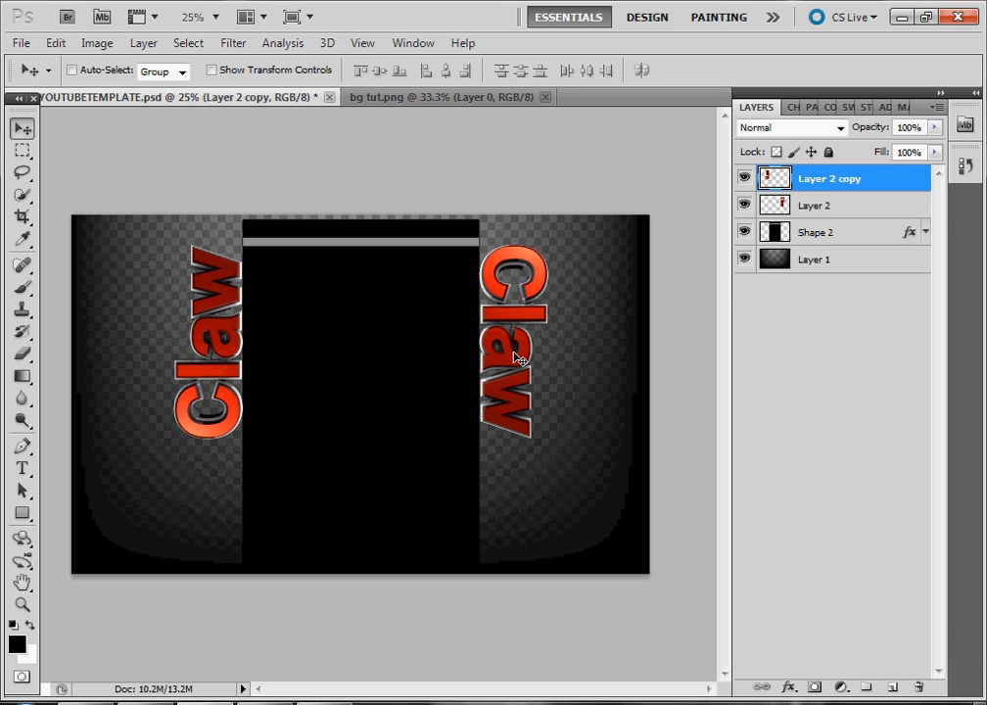
Duplicate the left Claw text and rotate the new copy about -12°, shifting it slightly left
key("ctrl+j")
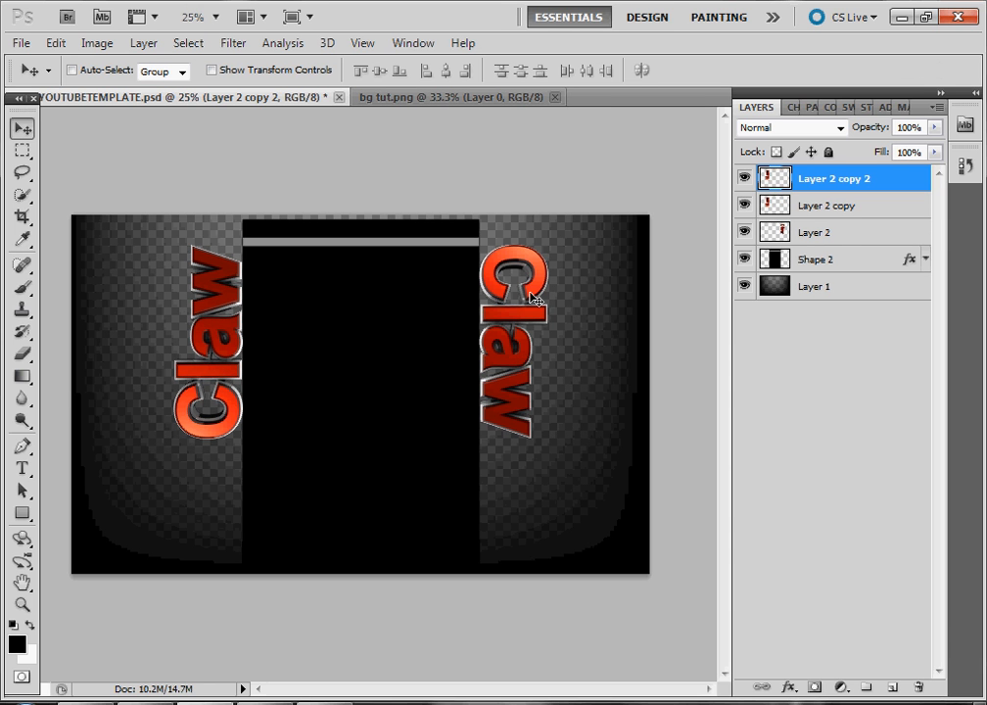
key("ctrl+t")
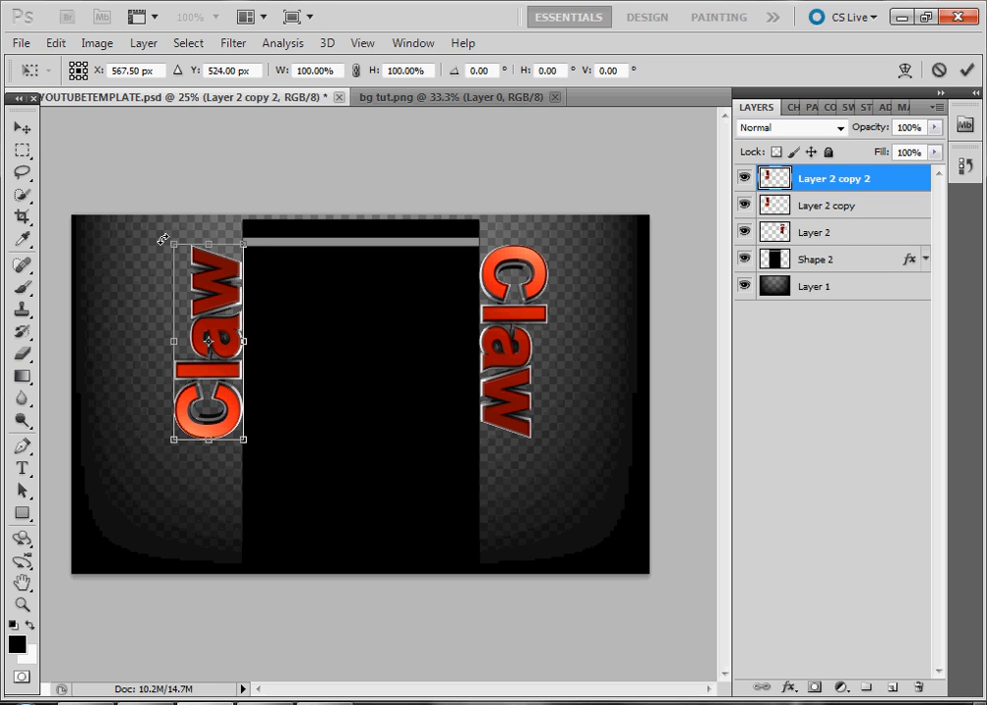
left_click_drag(163, 239, 140, 249)
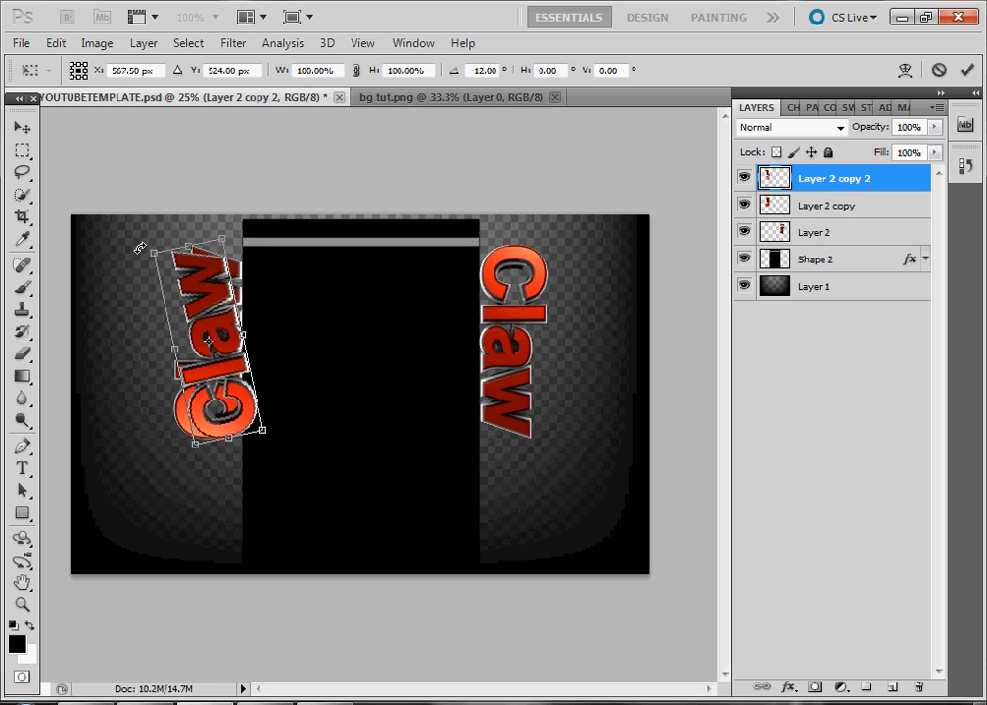
left_click_drag(219, 370, 209, 371)
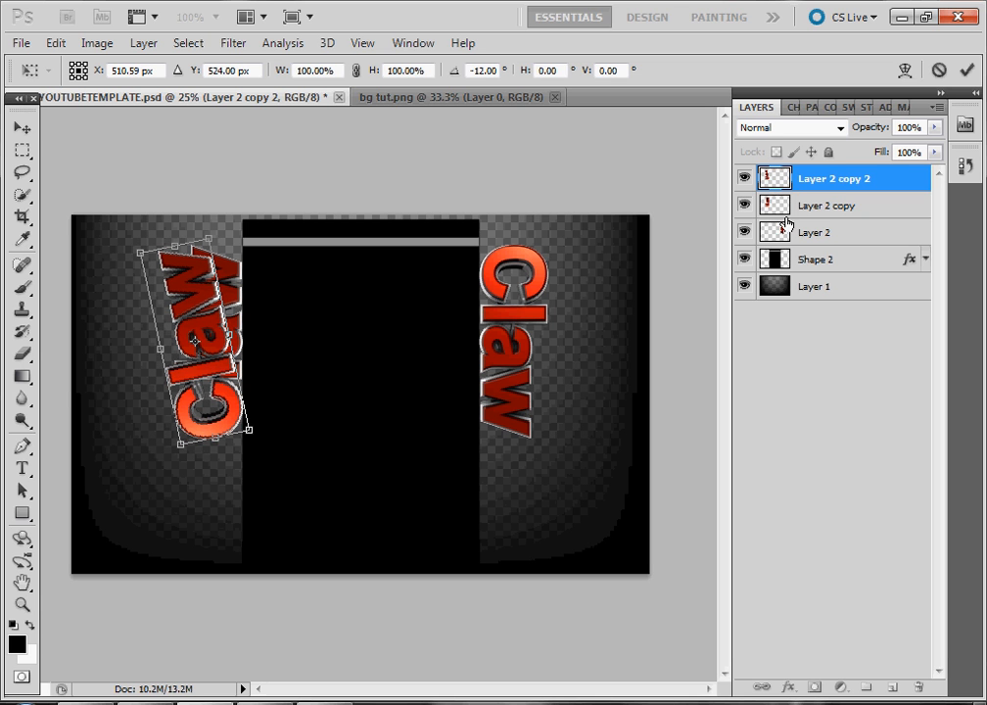
key("Return")
Move the tilted copy below Layer 2 copy and set its opacity to 50%
left_click_drag(788, 183, 773, 228)
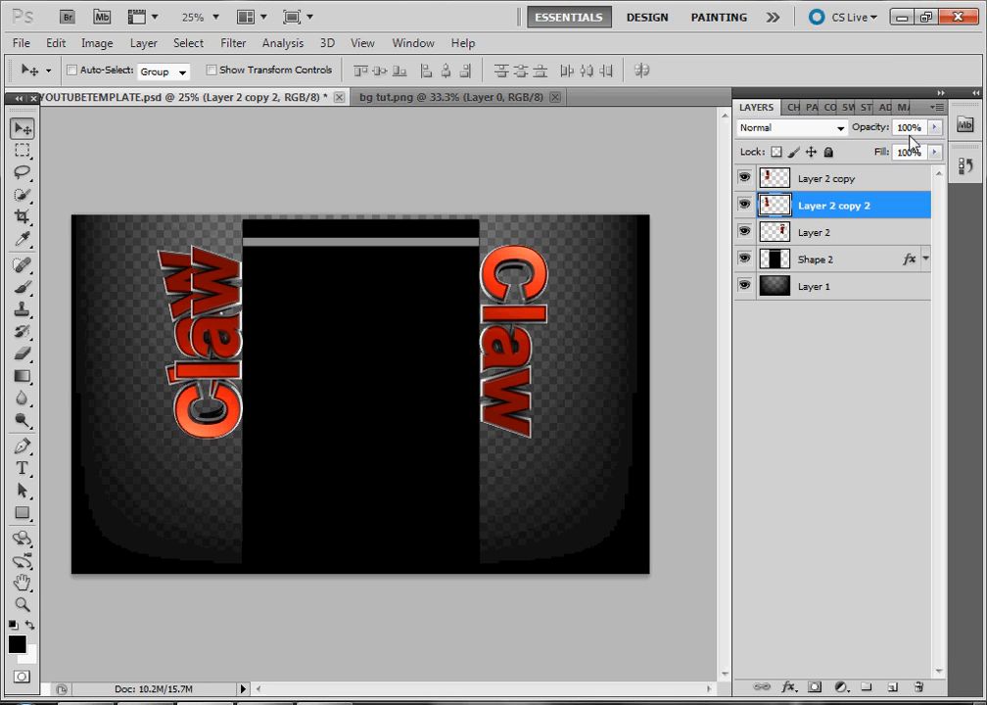
key("BackSpace")
key("BackSpace")
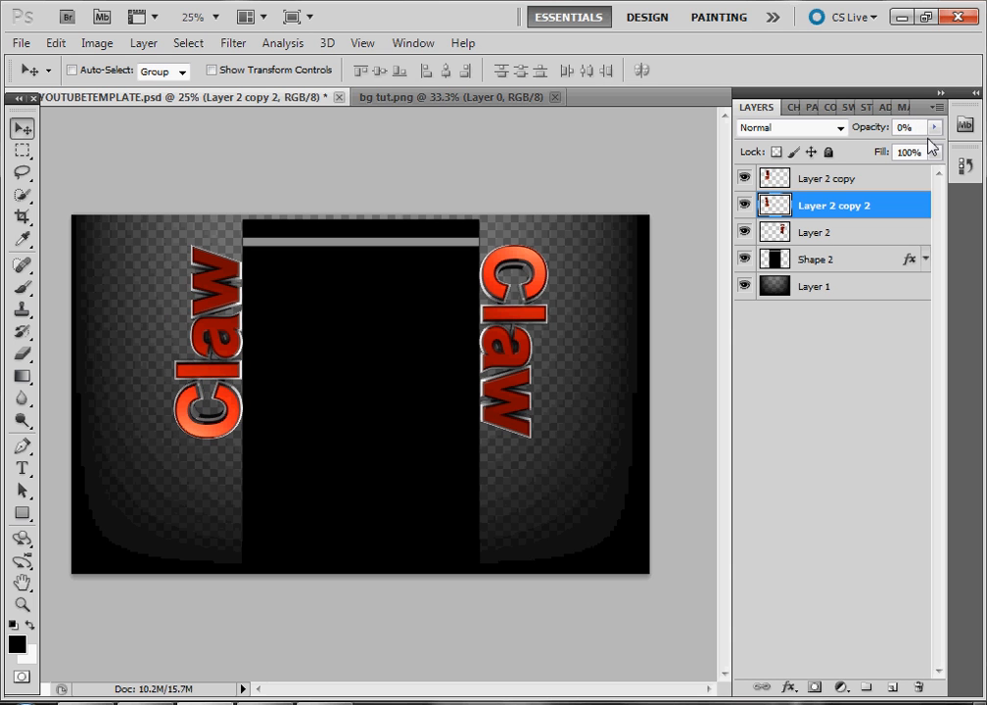
type("5")
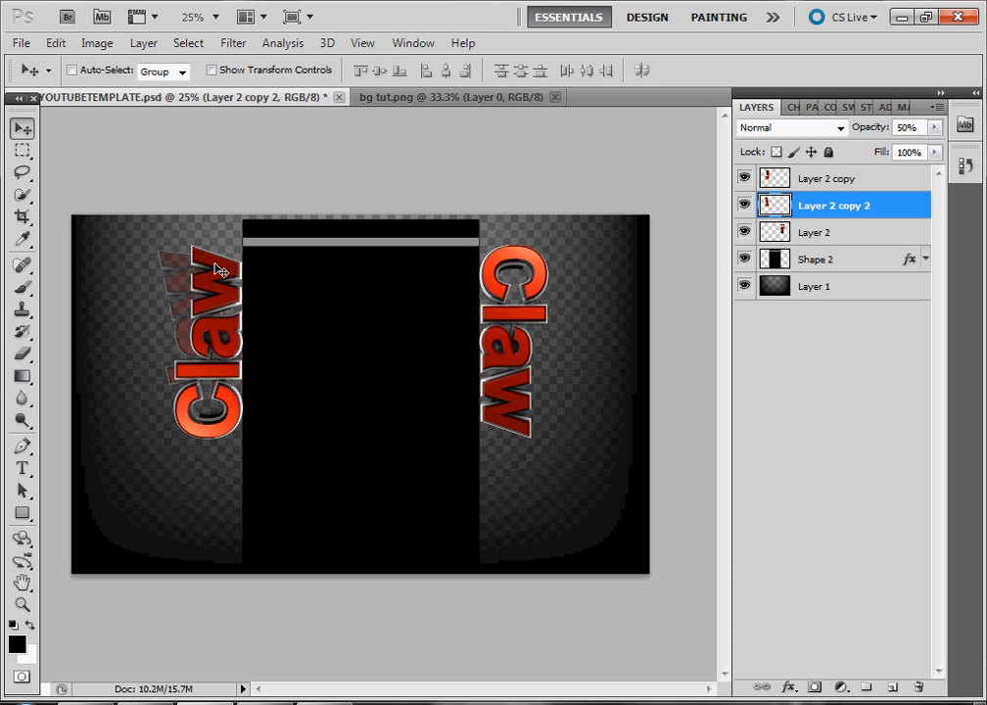
Duplicate the right Claw layer and rotate the new copy about 10°
left_click(868, 234)
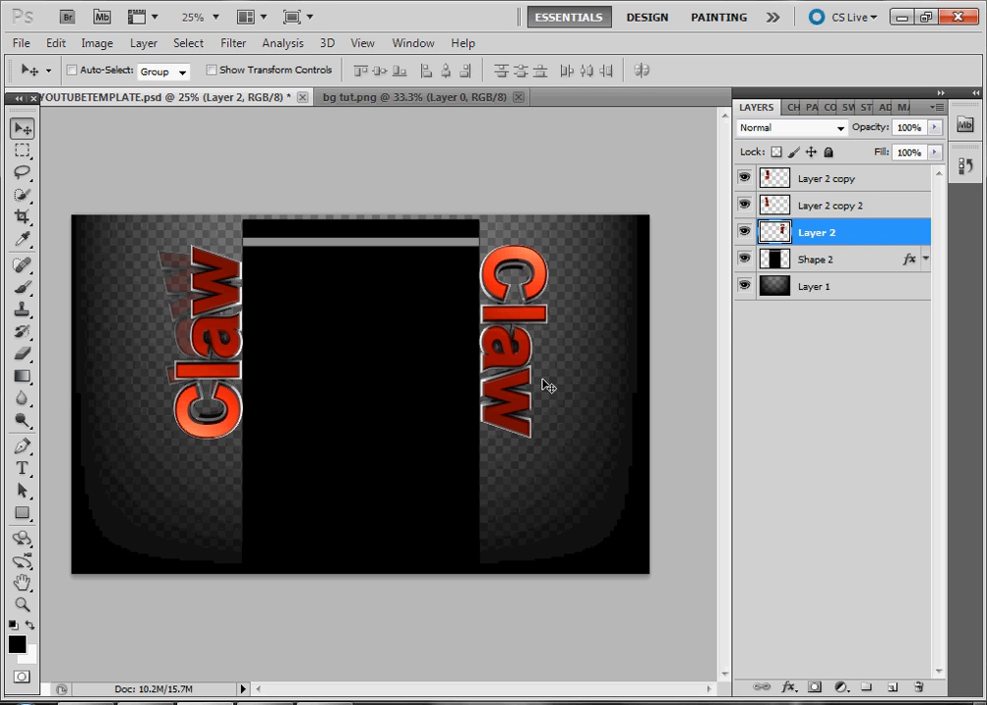
key("ctrl+j")
mouse_move(511, 365)
left_mouse_down()
mouse_move(536, 366)
mouse_move(515, 365)
left_mouse_up()
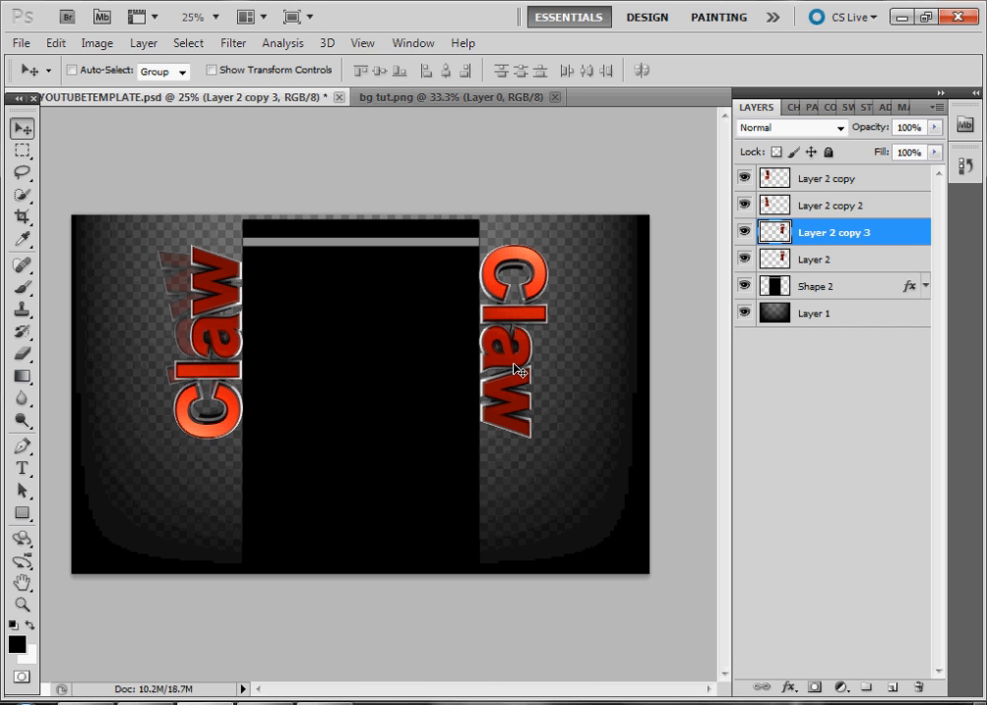
key("ctrl+t")
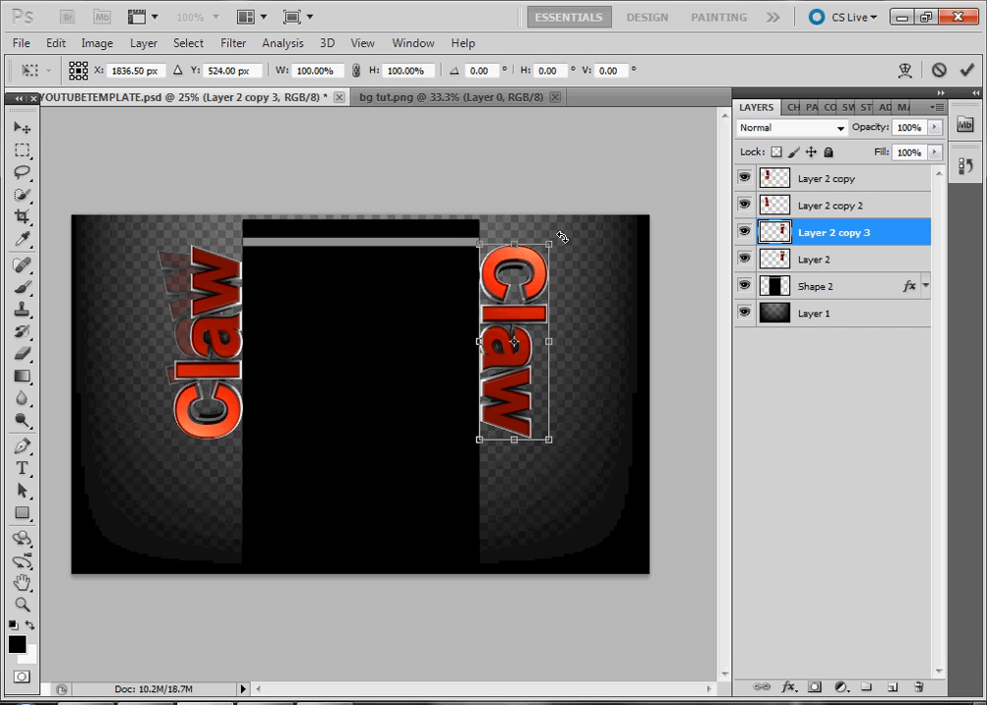
left_click_drag(561, 237, 580, 249)
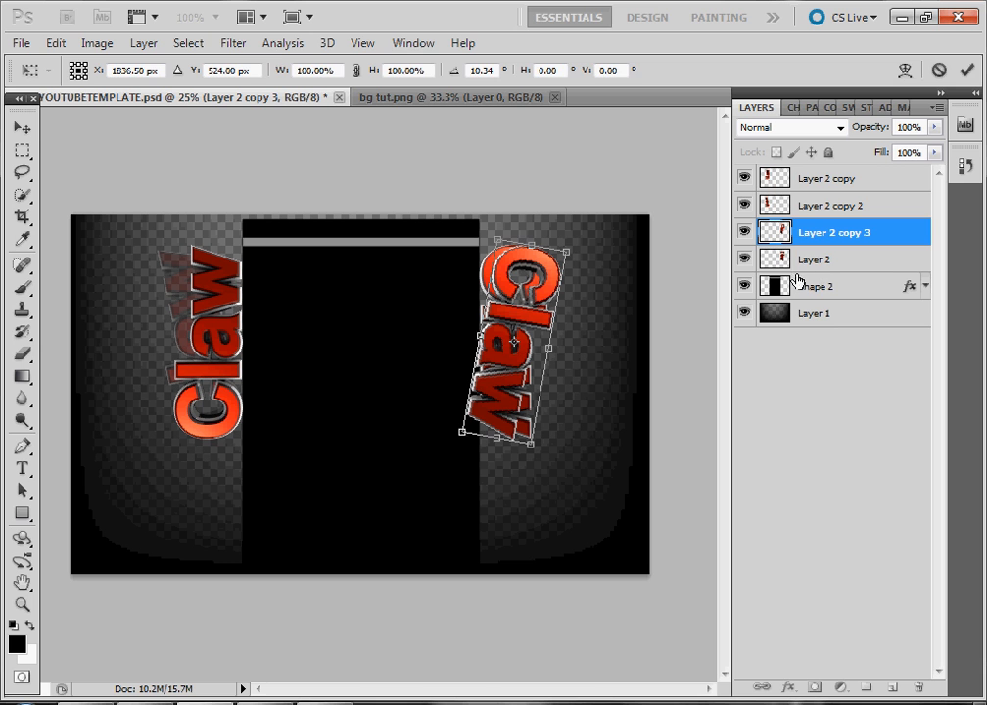
key("Return")
Set the rotated copy's opacity to 50% and move it below the Shape 2 layer
left_click_drag(804, 249, 815, 283)
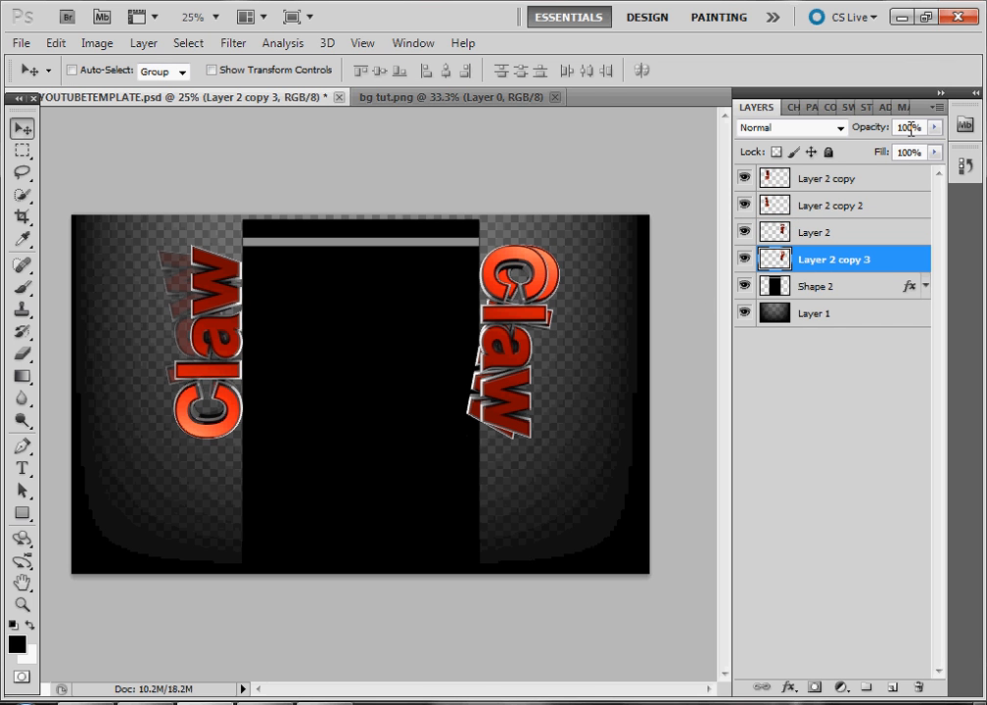
type("50")
key("Return")
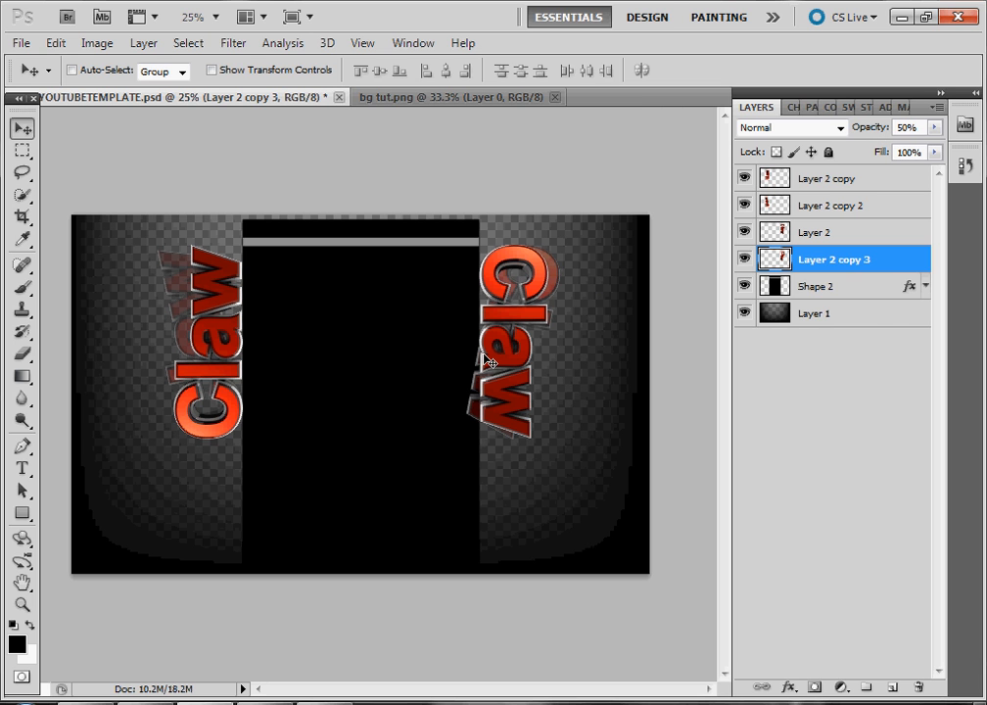
left_click_drag(833, 257, 826, 304)
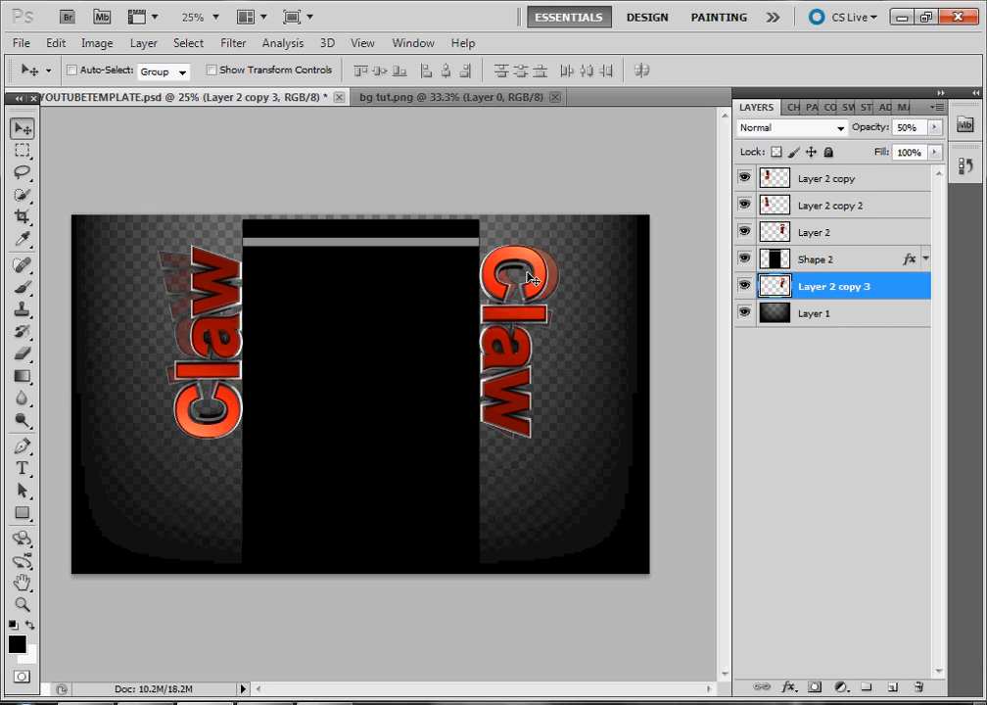
key("ctrl+t")
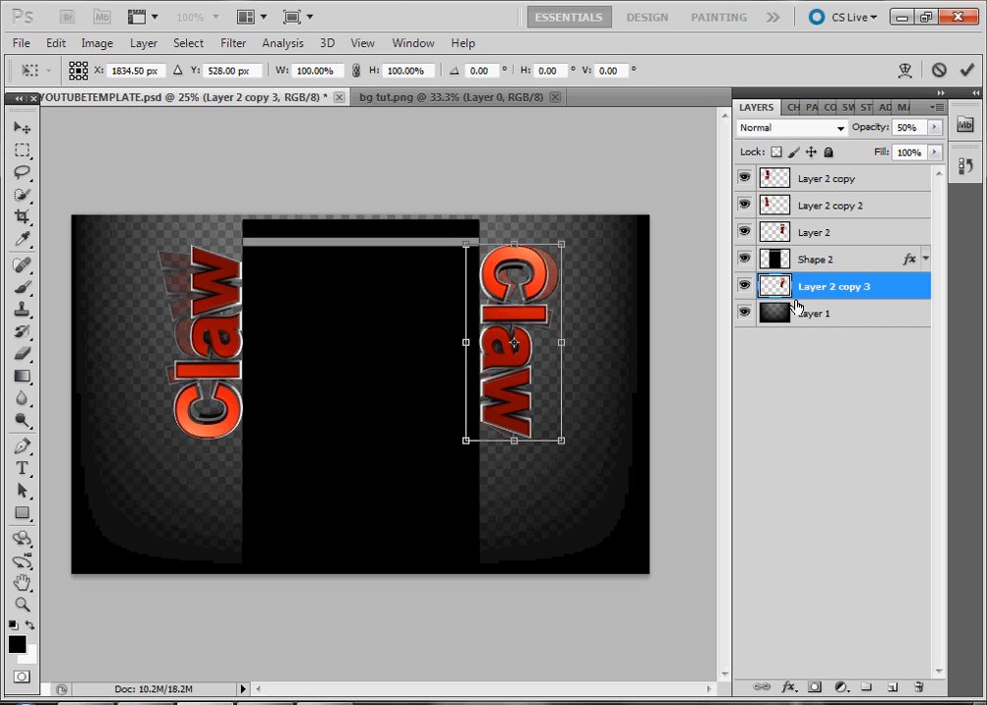
left_click_drag(569, 234, 580, 233)
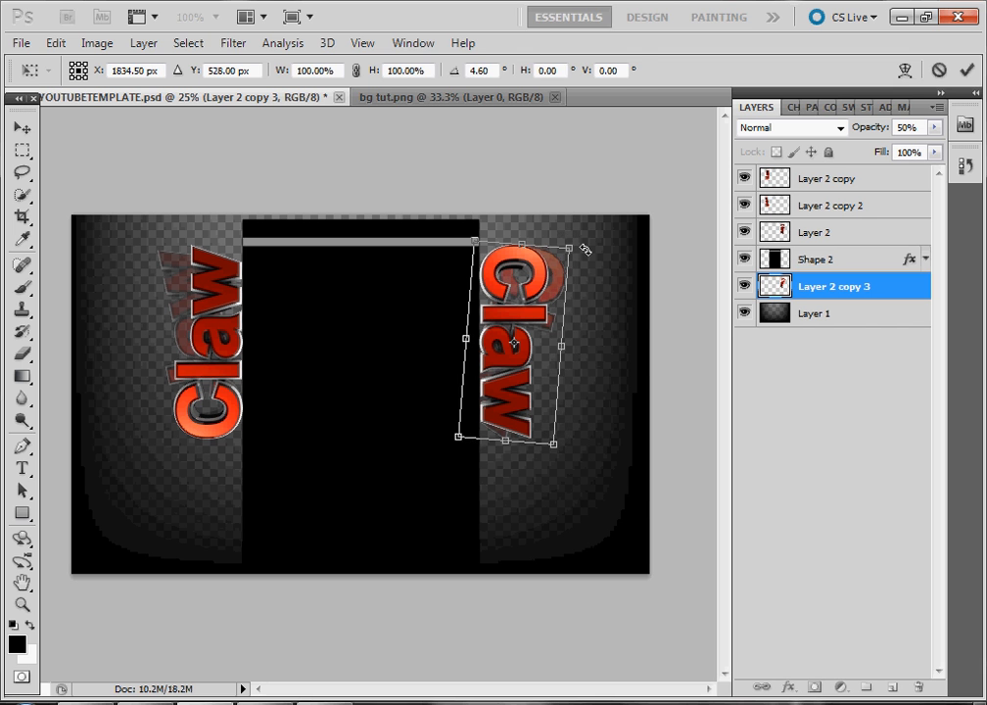
key("Escape")
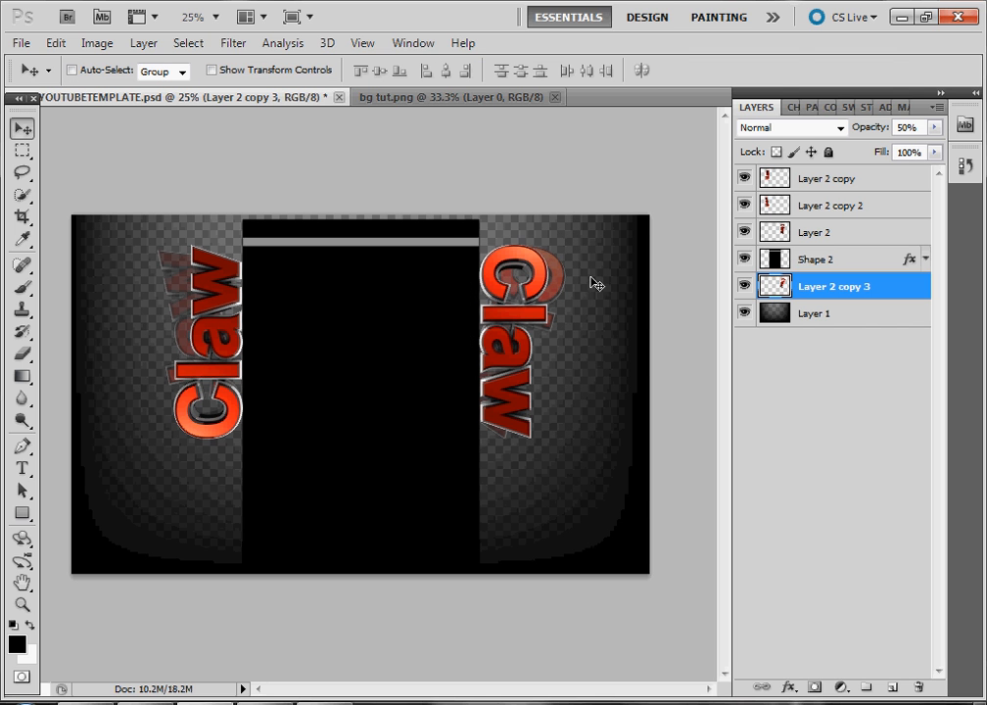
Minimise Photoshop, search for the Downloads folder and open WIRE.psd from it in Photoshop
left_click(898, 27)
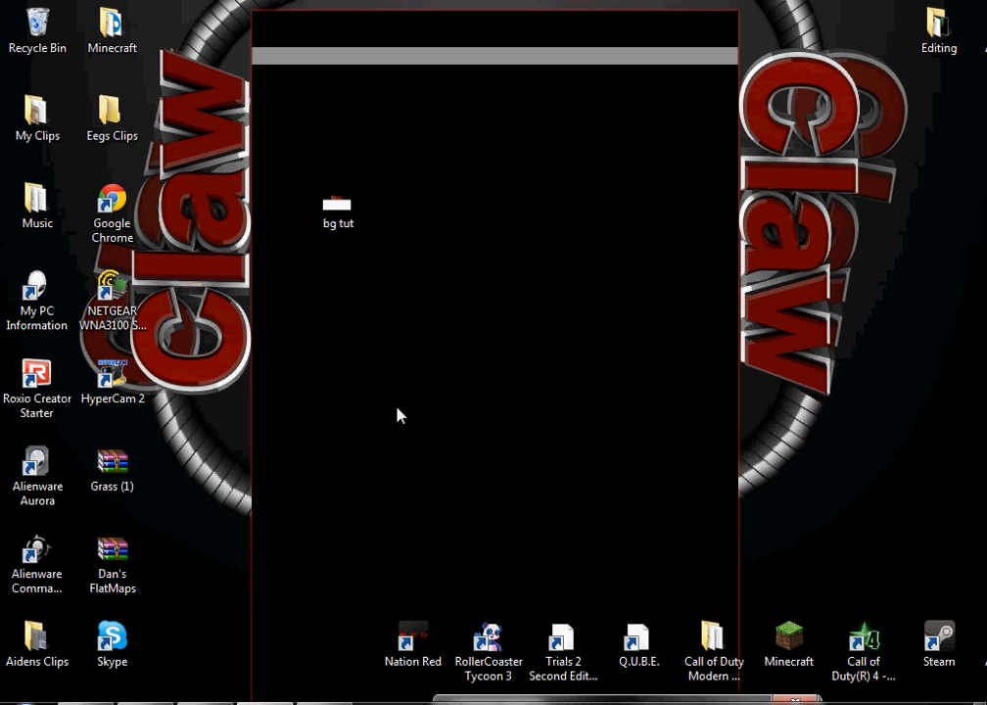
left_click_drag(663, 381, 846, 499)
left_click(19, 701)
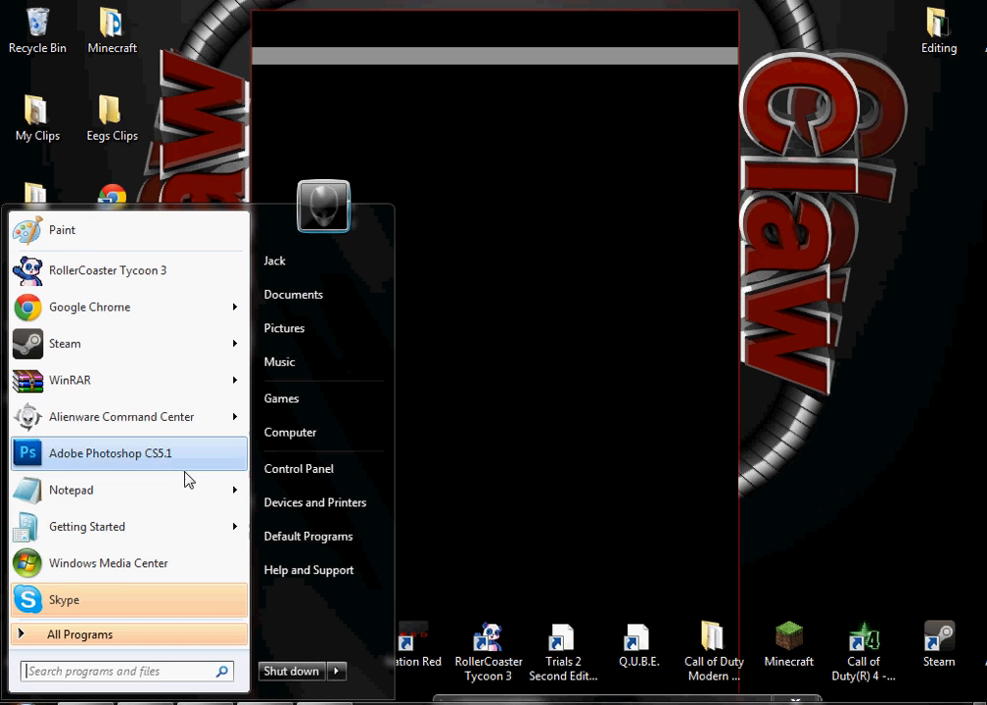
type("down")
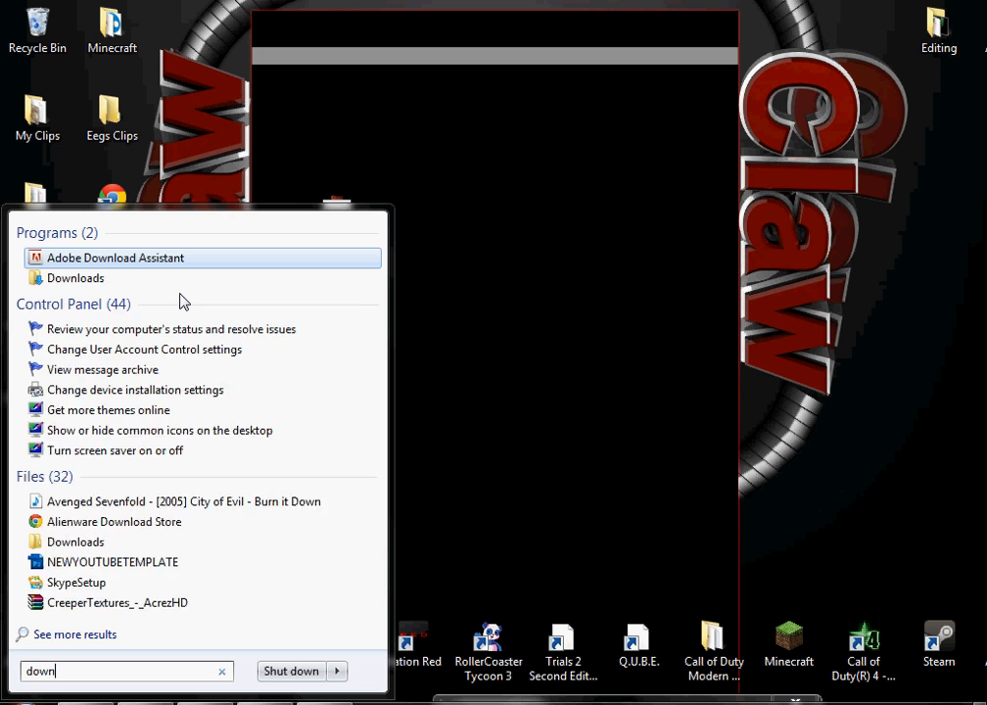
type("load")
key("Down")
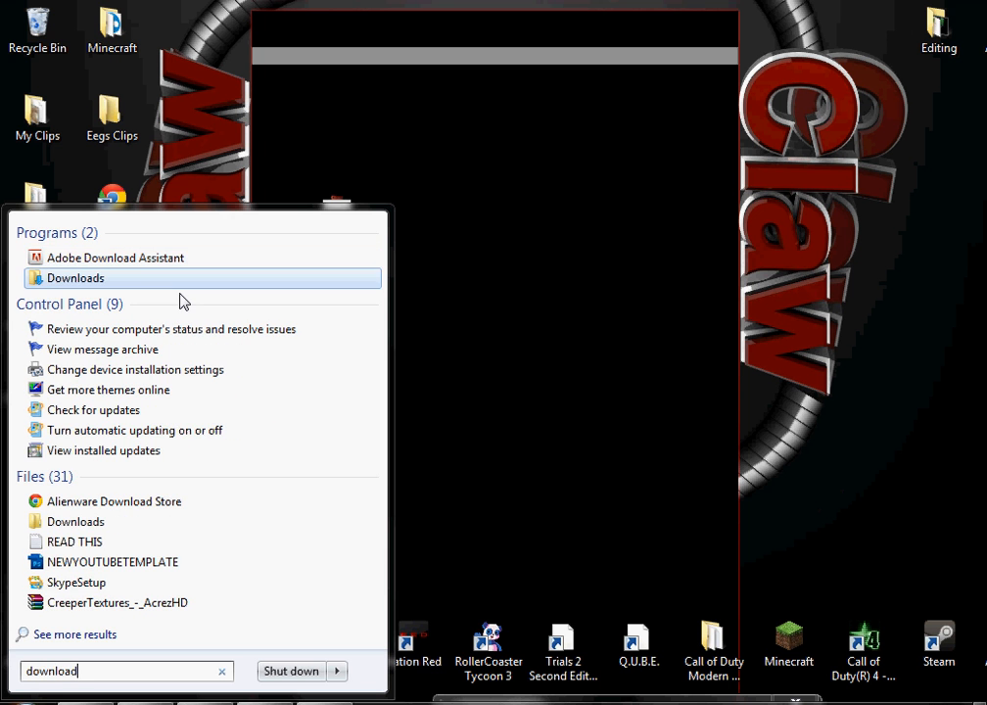
key("Return")
scroll(475, 537, "down", 3)
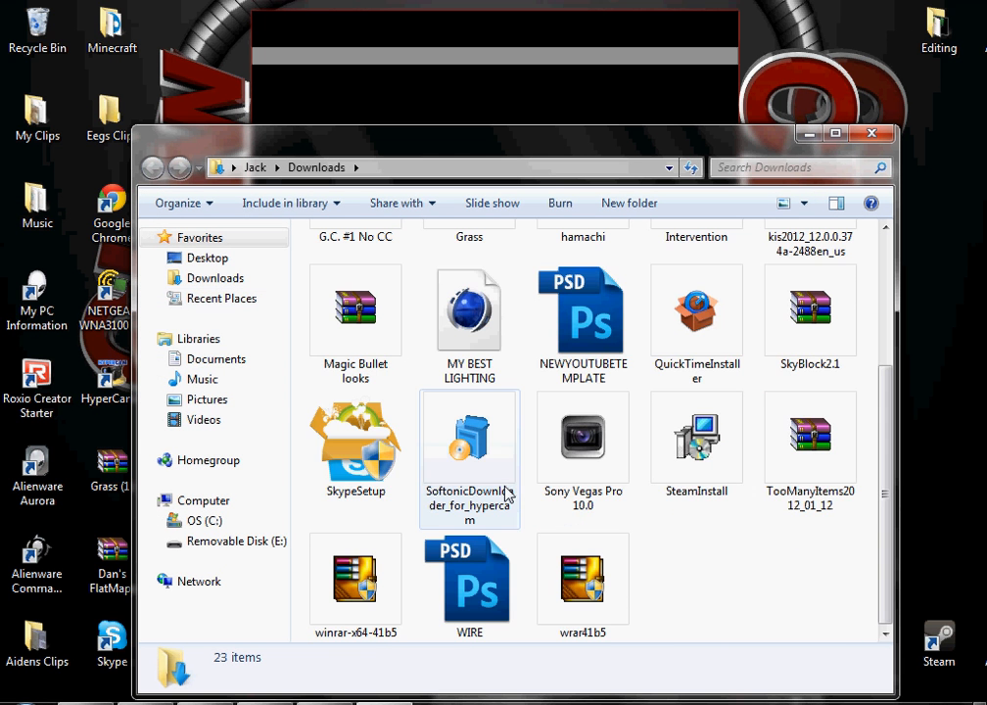
left_click_drag(470, 582, 592, 100)
key("alt+F4")
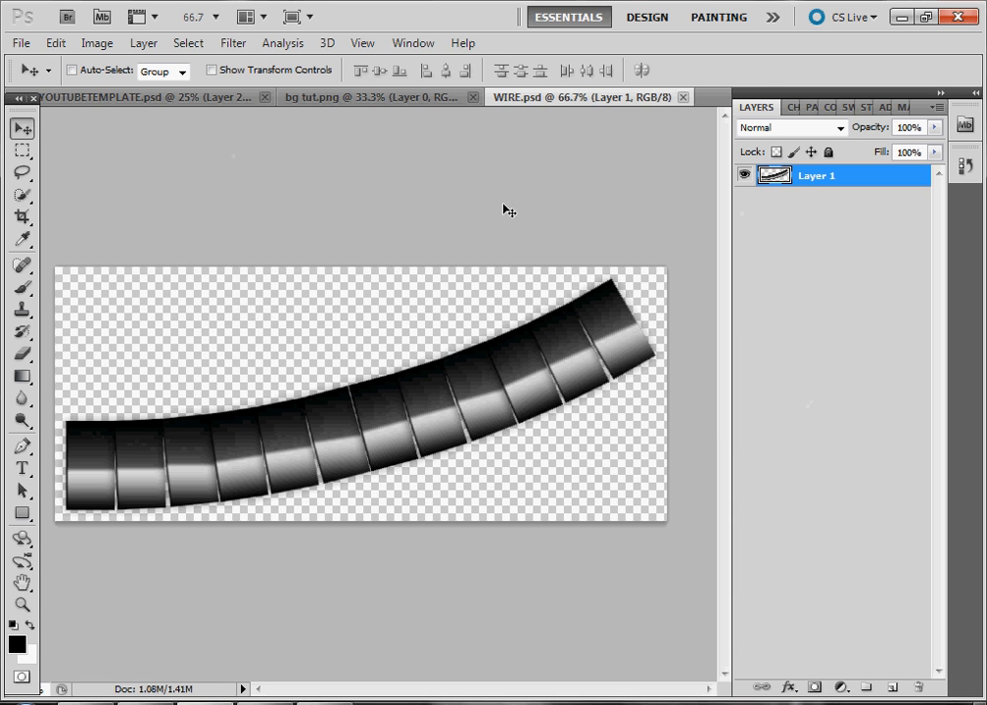
Select the whole wire graphic in WIRE.psd, copy it and paste it into the YouTube template document
left_click(22, 150)
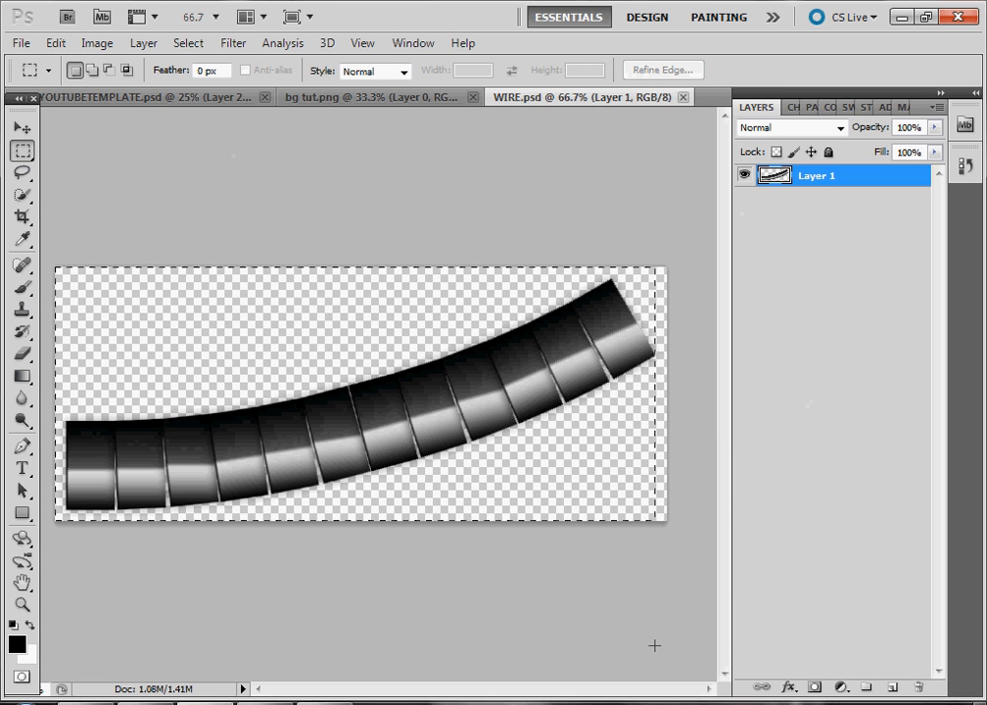
left_click_drag(654, 646, 349, 444)
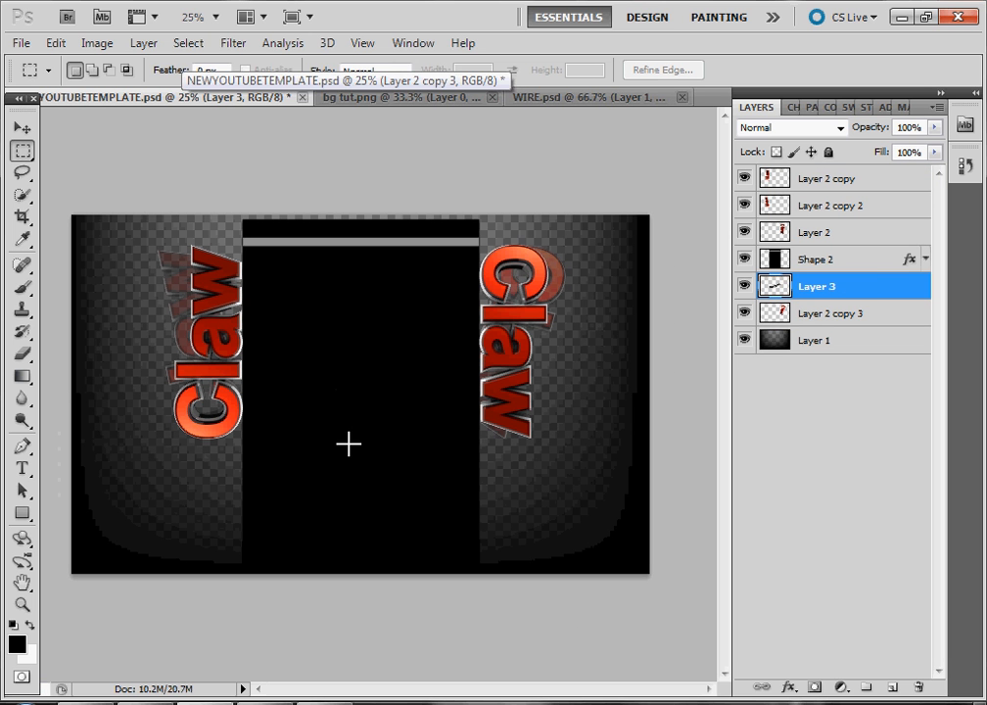
left_click(233, 98)
key("ctrl+v")
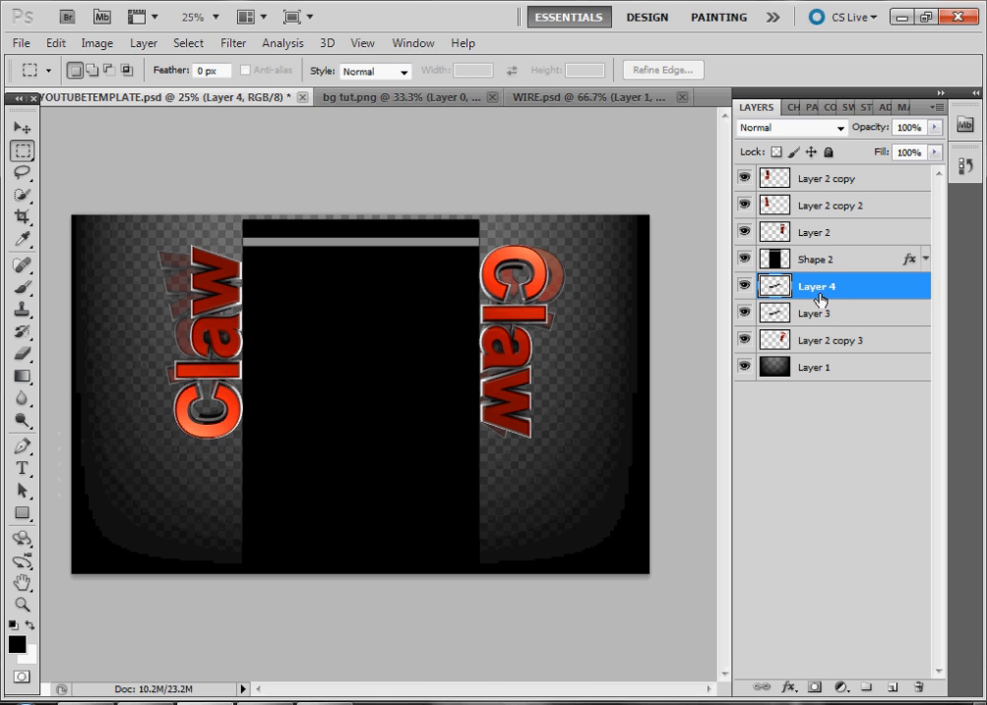
Move the pasted wire layer above Shape 2 and merge the two wire layers into one
left_click_drag(825, 302, 831, 256)
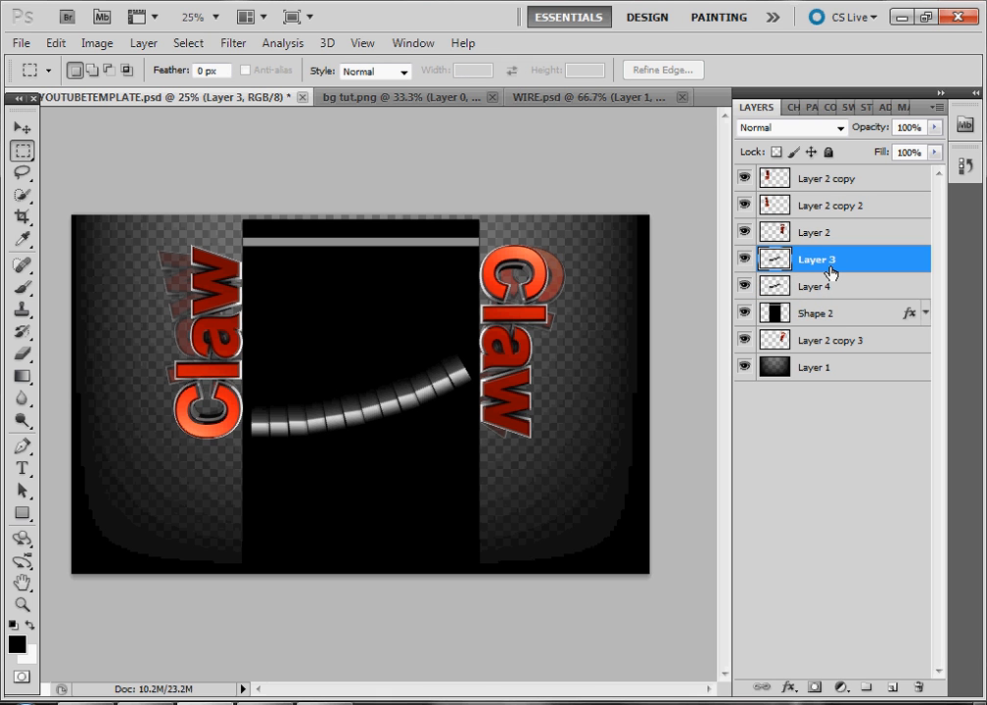
key("ctrl+e")
Scale and rotate the wire about -31° beside the right Claw, then move its layer below Shape 2
left_click(22, 126)
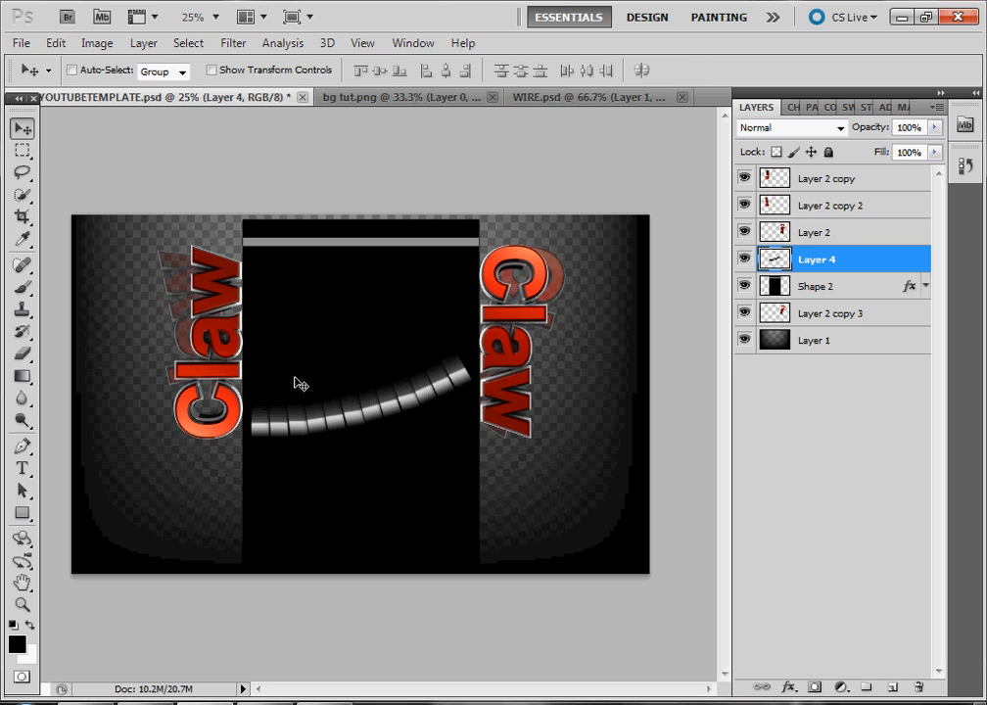
left_click_drag(325, 425, 355, 437)
key("ctrl+t")
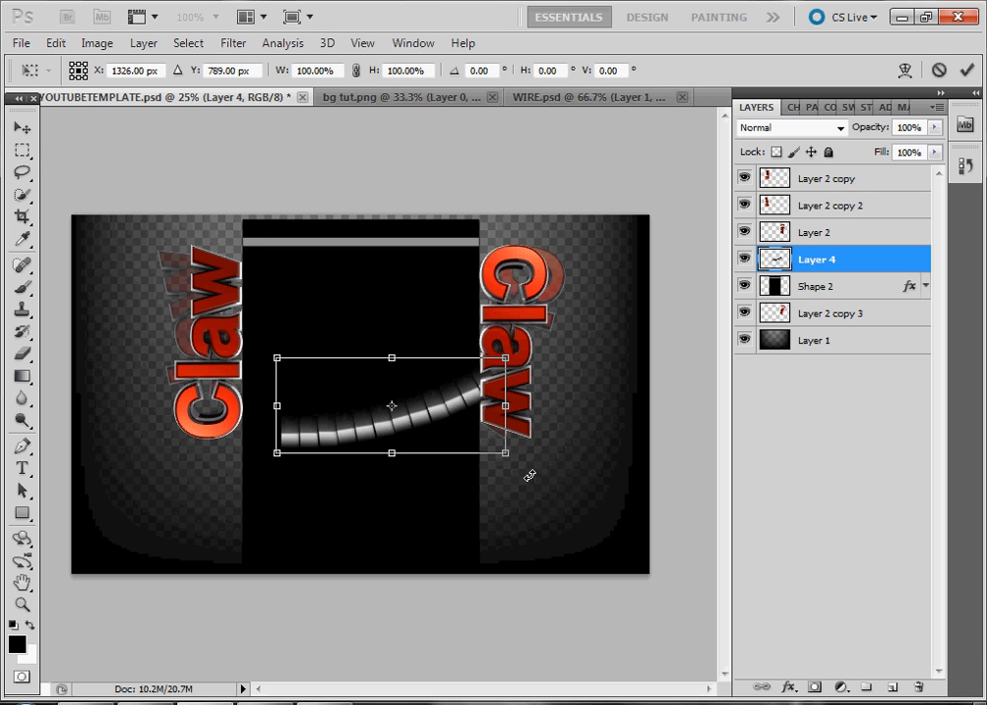
left_click_drag(528, 476, 548, 460)
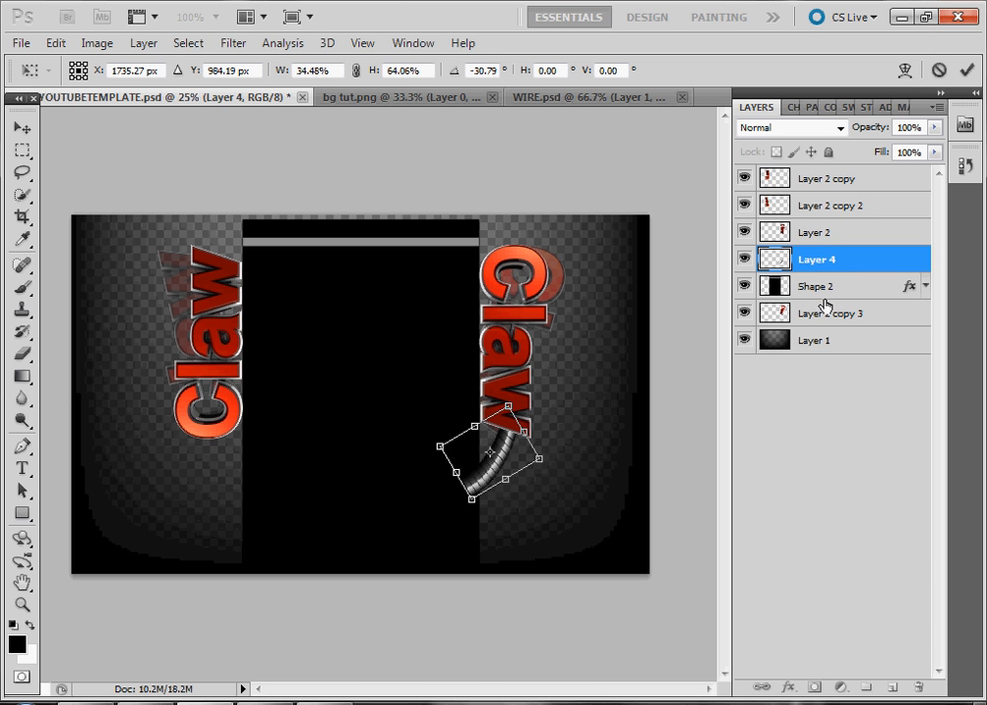
key("Return")
left_click_drag(813, 261, 821, 300)
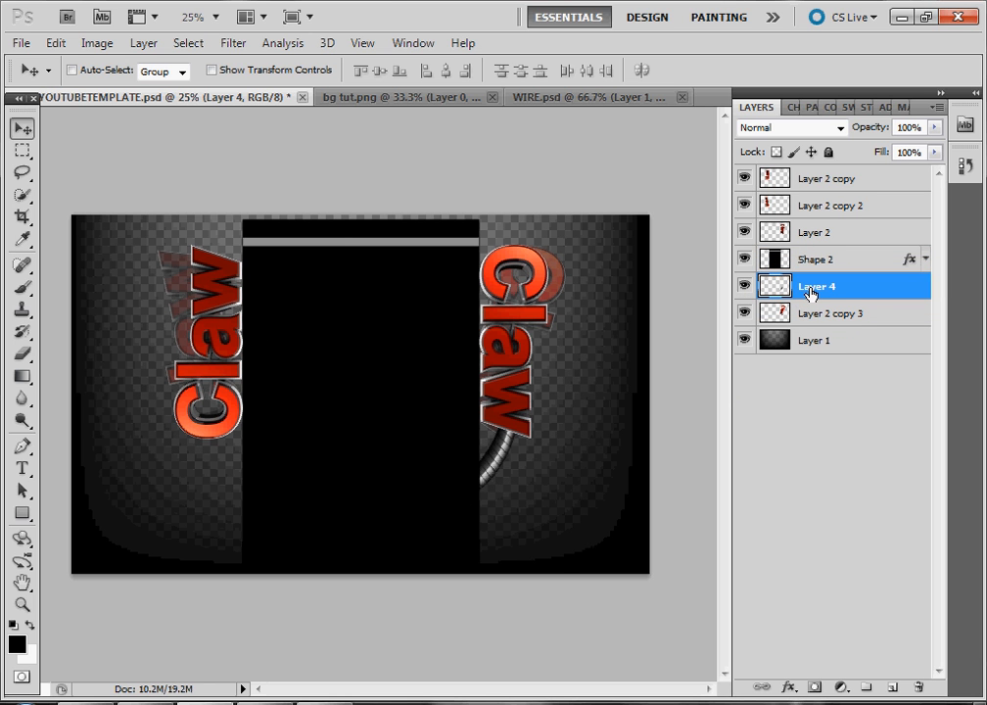
Duplicate the wire, move the copy to the top right and rotate it about -70°
key("ctrl+j")
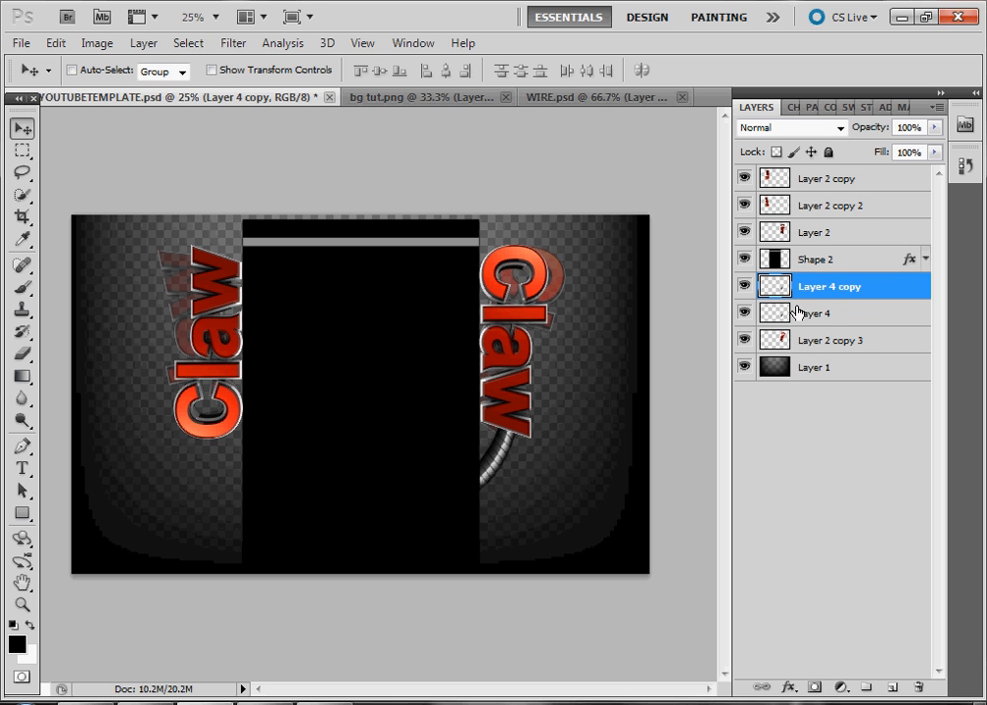
left_click_drag(513, 445, 497, 256)
key("ctrl+t")
left_click_drag(527, 210, 461, 161)
left_click_drag(490, 245, 502, 208)
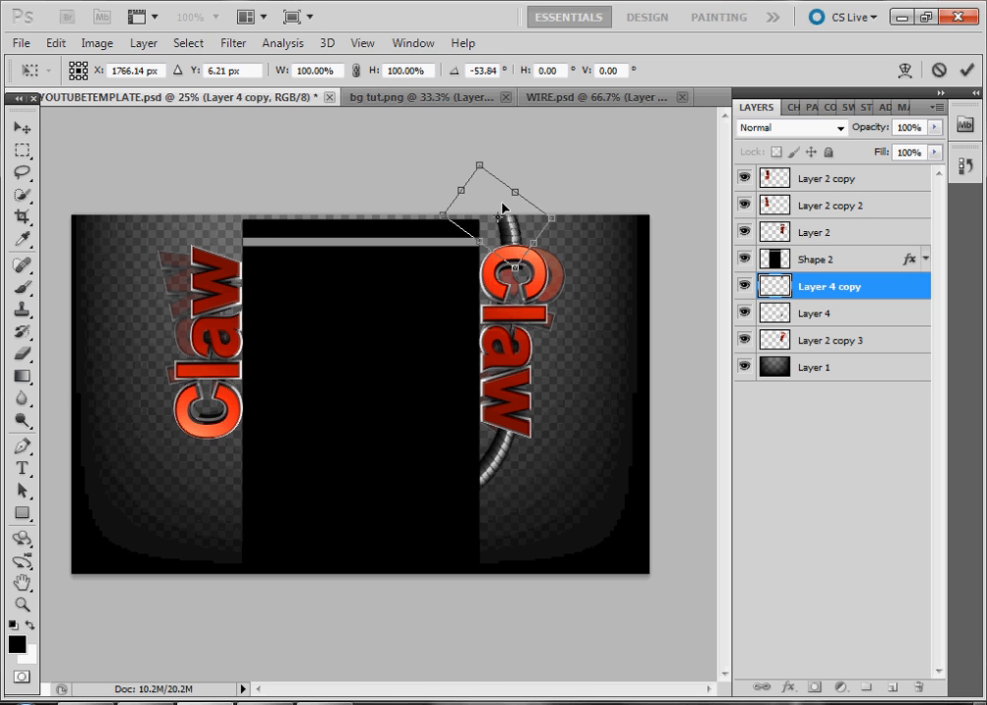
left_click_drag(481, 155, 459, 159)
mouse_move(513, 215)
left_mouse_down()
mouse_move(494, 213)
mouse_move(502, 218)
left_mouse_up()
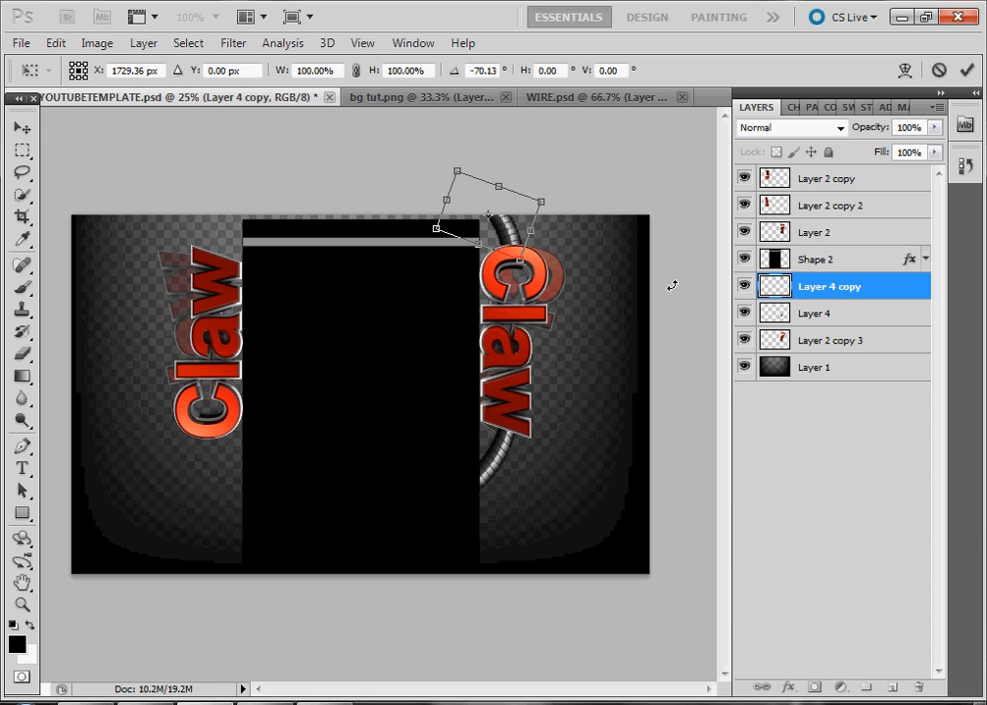
key("Return")
Duplicate the wire again, move the copy to the top left and rotate it about -109°
key("ctrl+j")
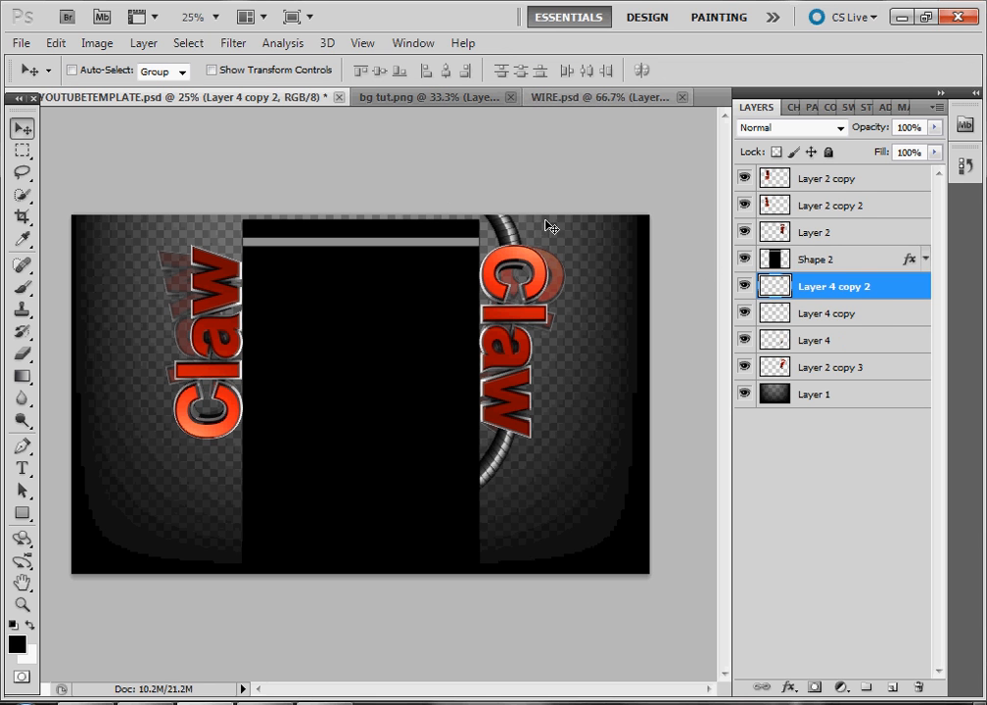
left_click_drag(544, 222, 220, 256)
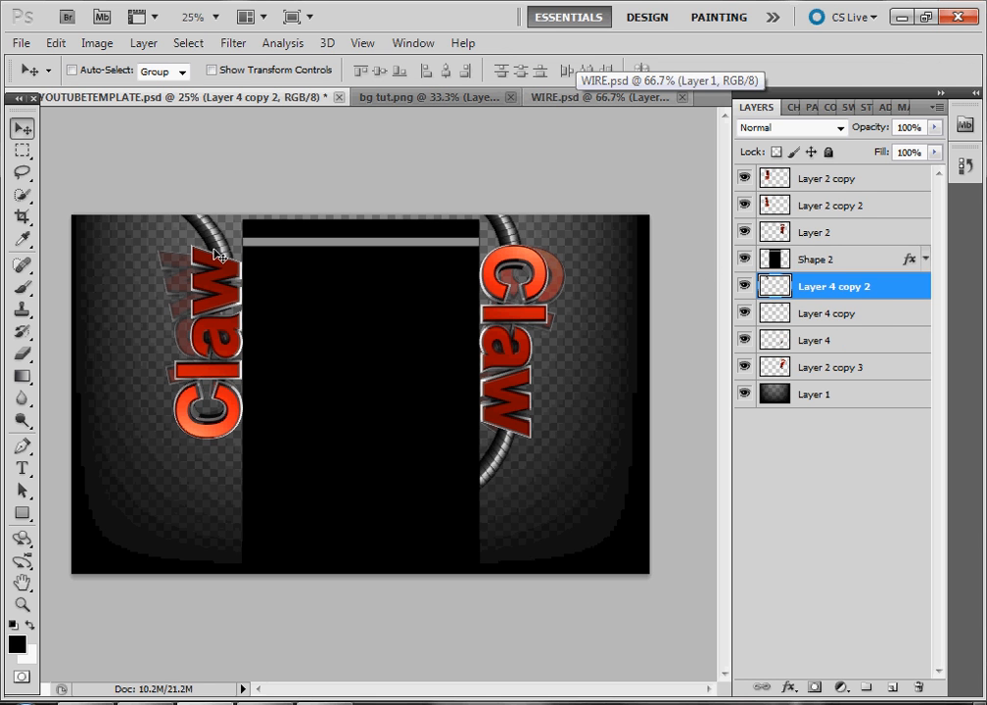
key("ctrl+t")
left_click_drag(249, 185, 131, 196)
left_click_drag(229, 218, 253, 224)
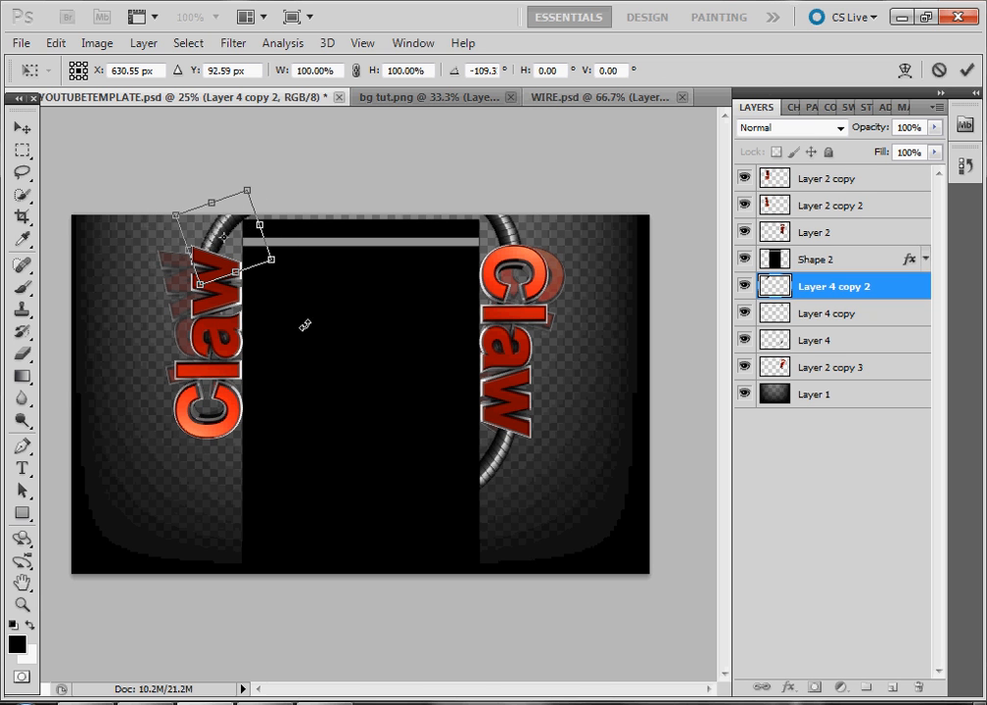
key("Return")
Duplicate the wire once more, move it below the left Claw and rotate it about -81°
key("ctrl+j")
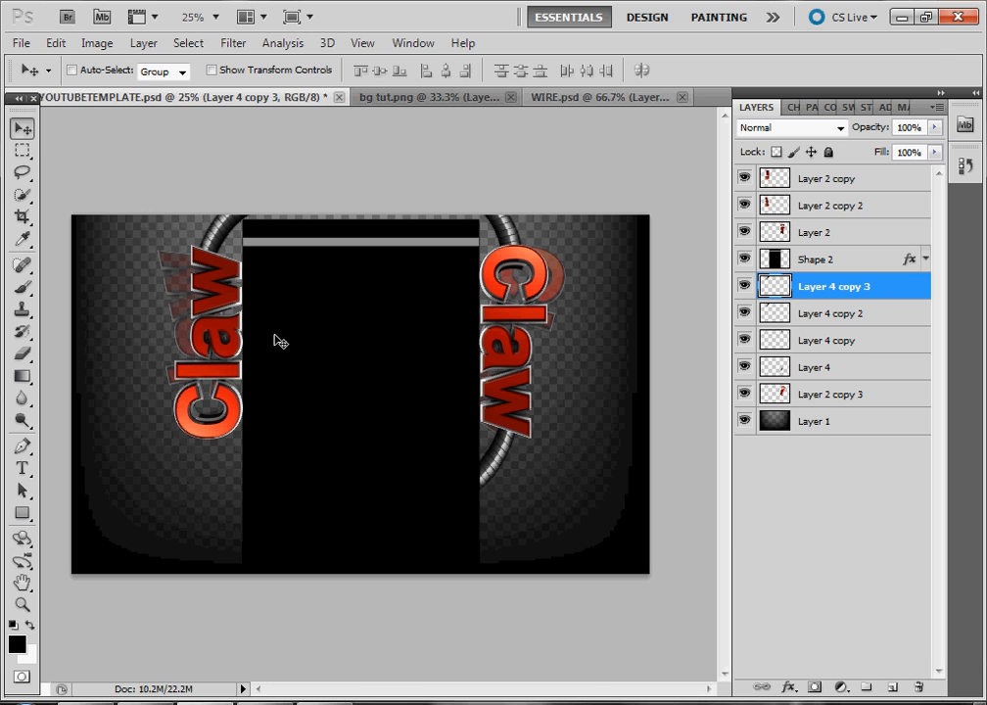
left_click_drag(212, 238, 189, 482)
key("ctrl+t")
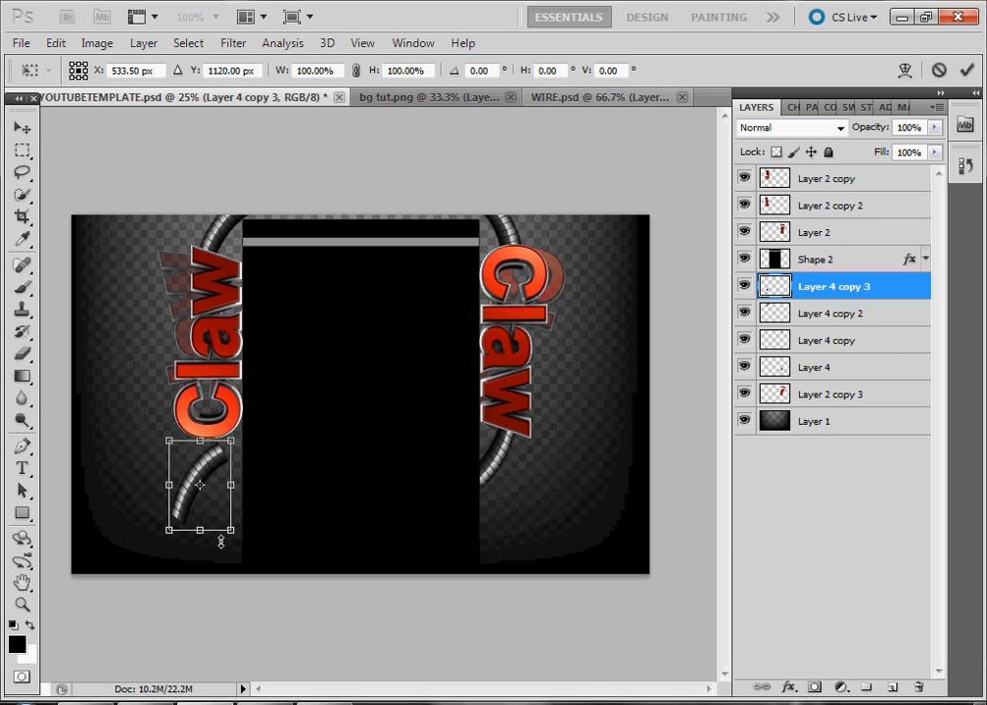
left_click_drag(238, 544, 249, 484)
left_click_drag(191, 502, 224, 483)
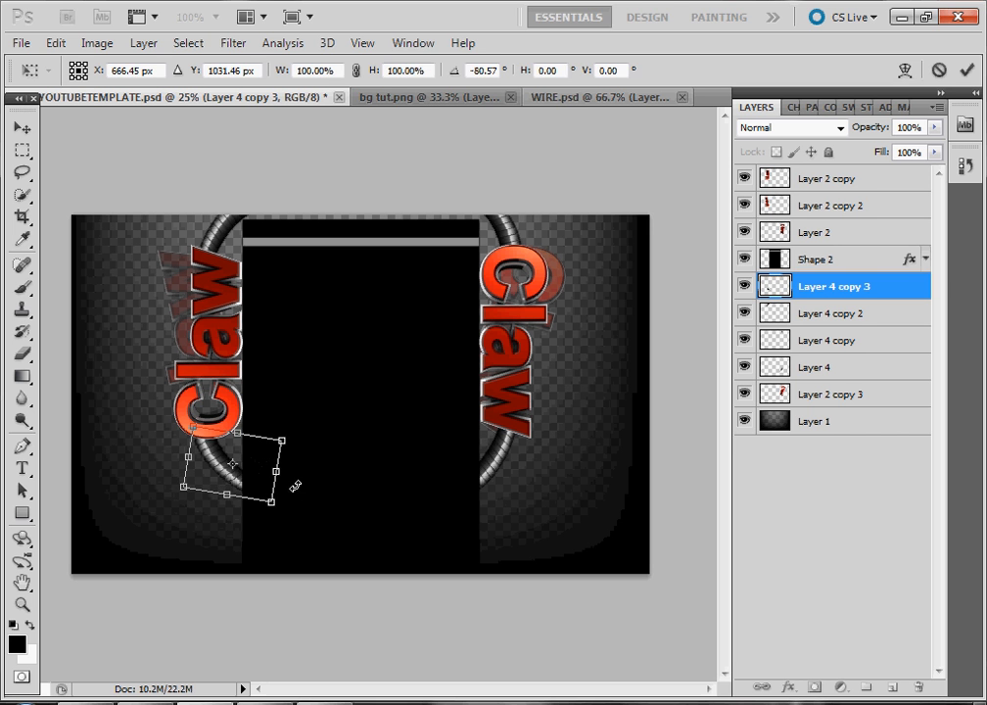
key("Return")
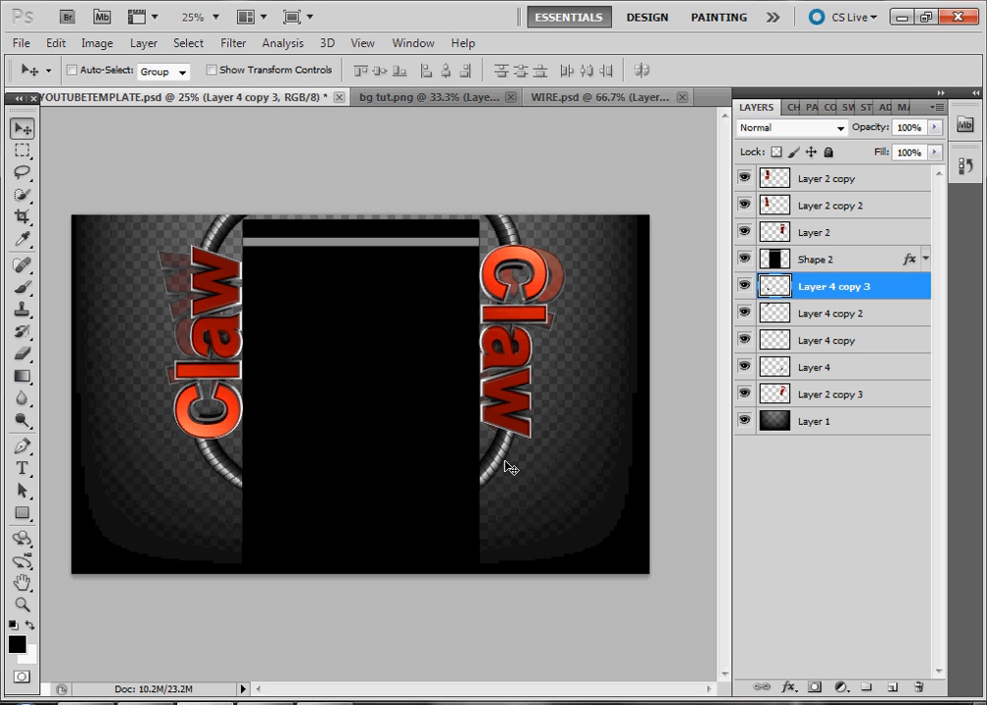
left_click(900, 17)
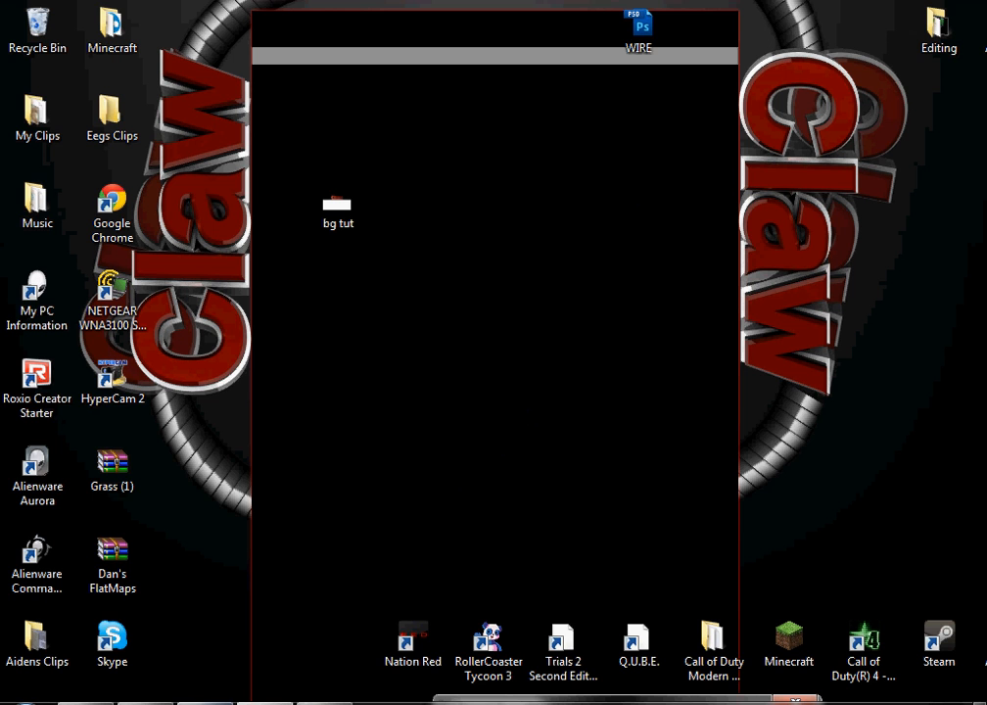
left_click(207, 702)
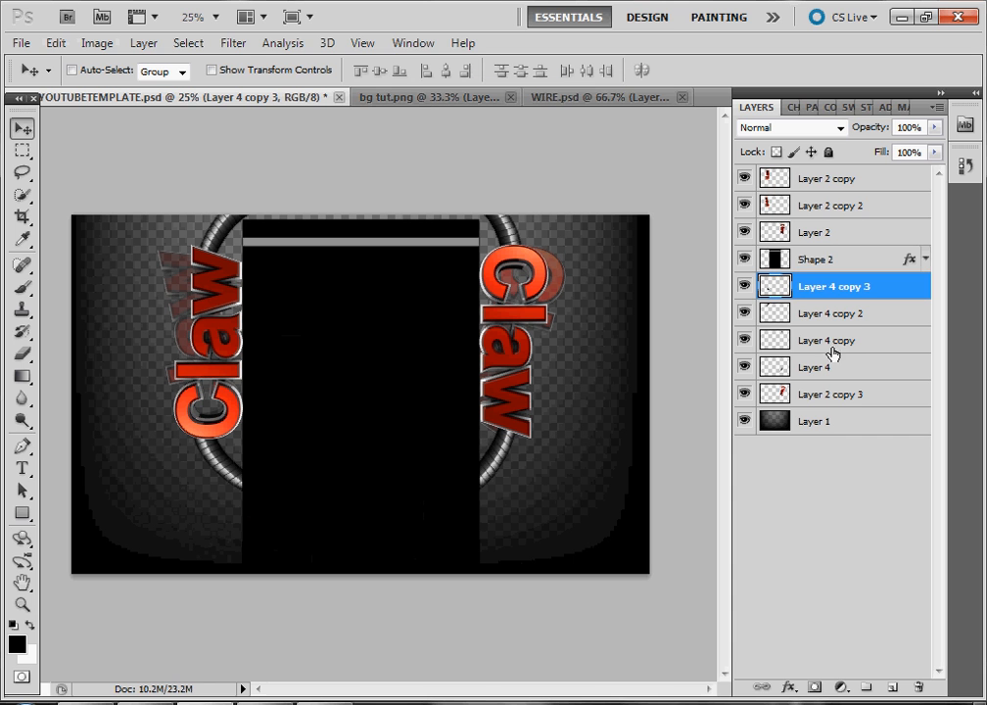
Open the blending options of Shape 2, enable Outer Glow and set its colour to red ff0000
left_click(840, 269)
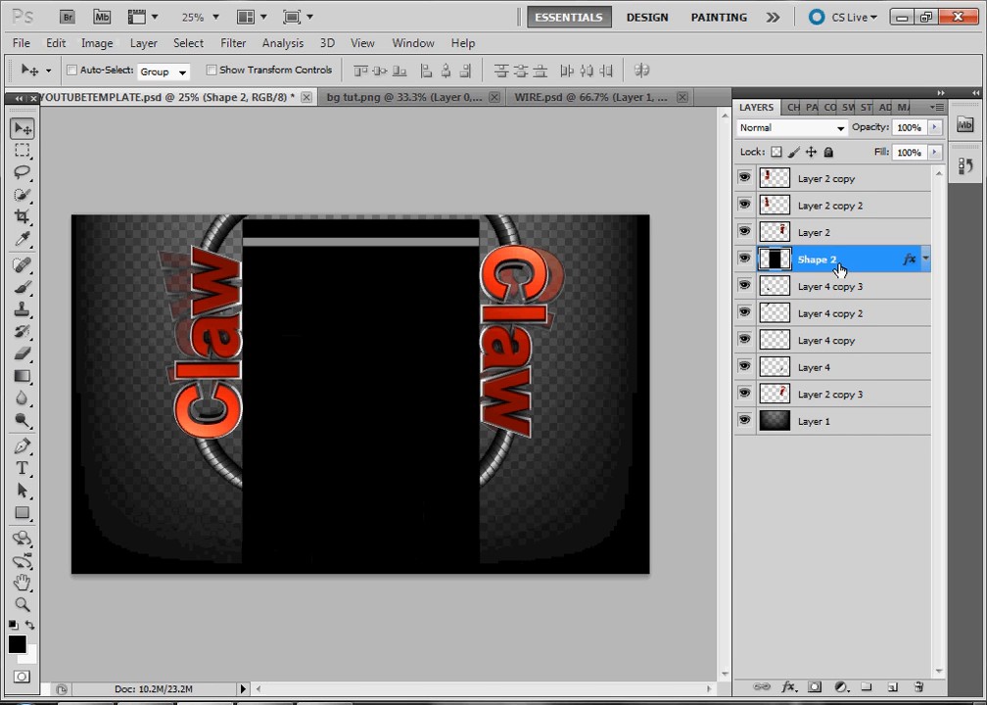
right_click(840, 268)
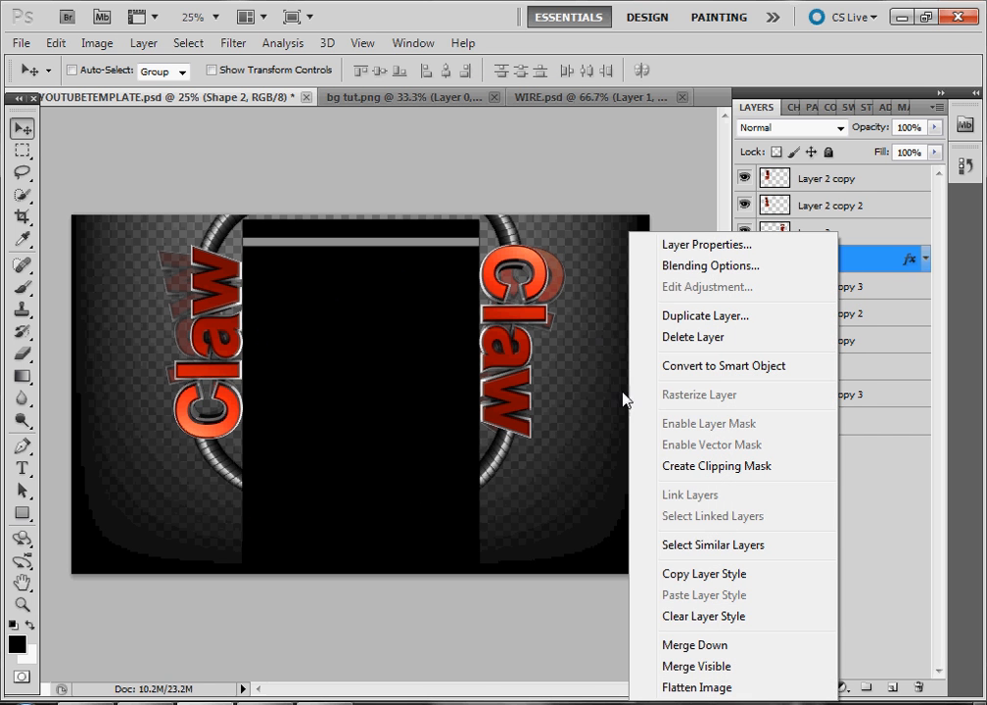
left_click(691, 266)
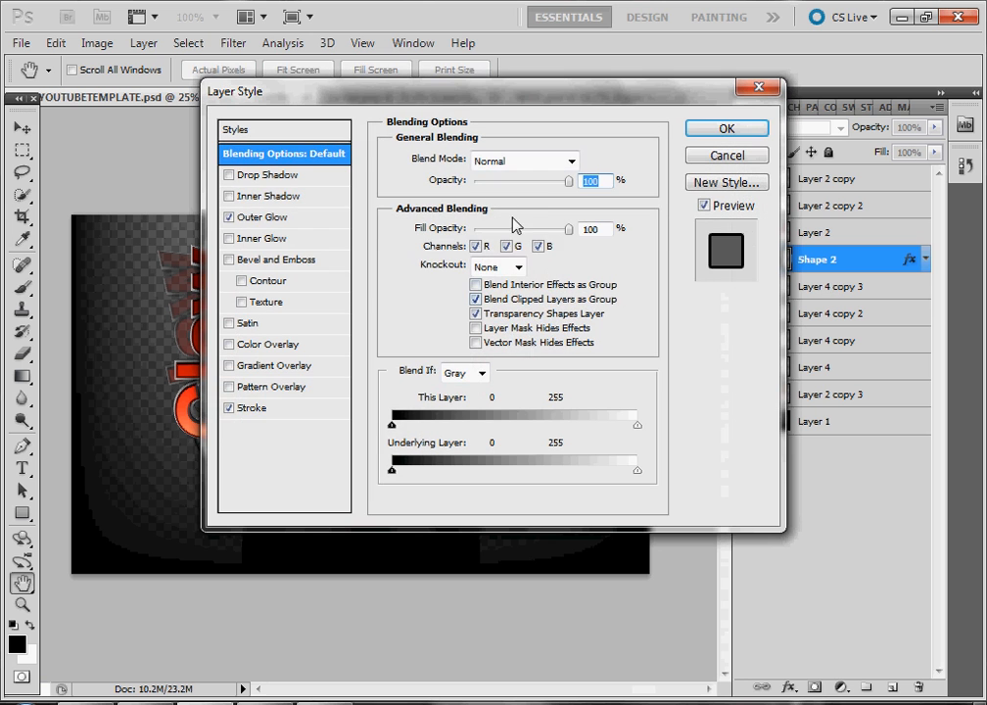
left_click(263, 218)
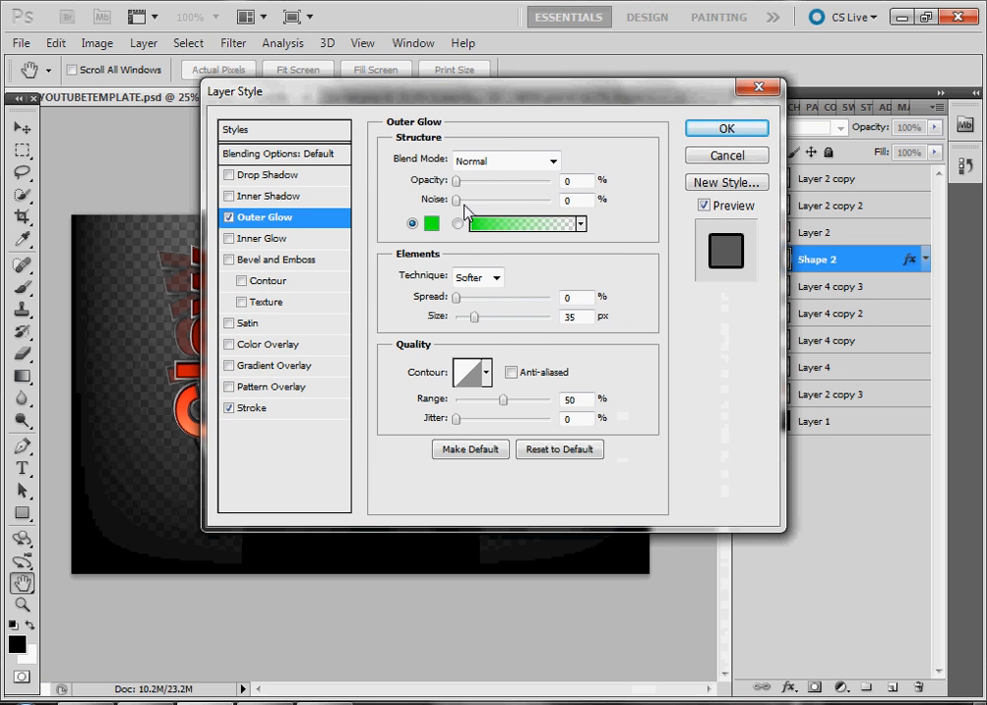
left_click(430, 226)
left_click_drag(522, 193, 511, 168)
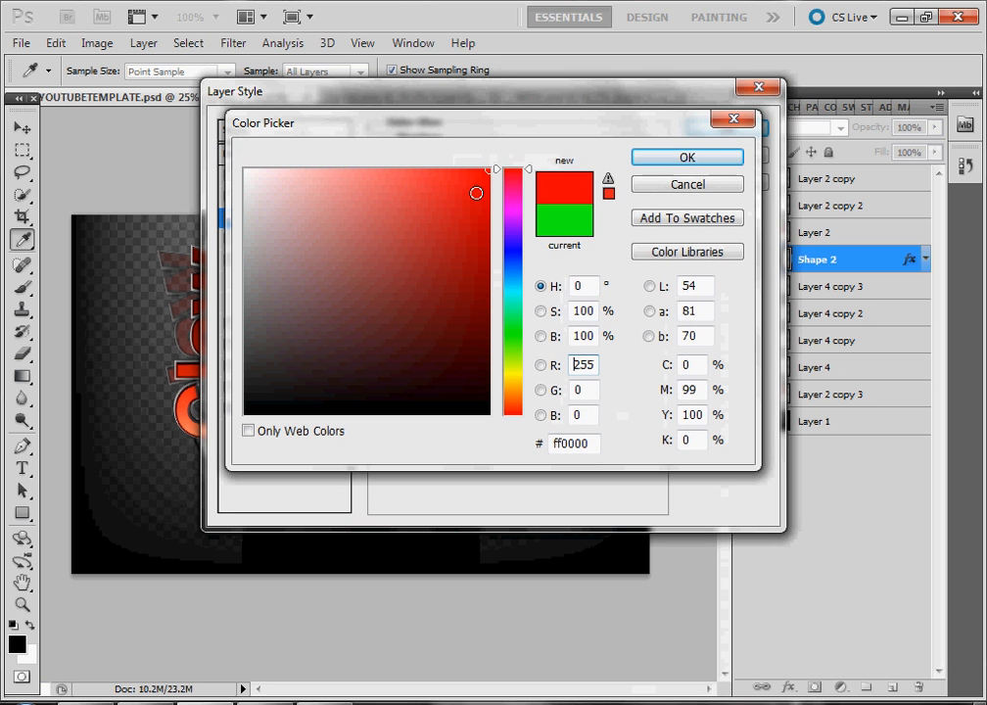
left_click(675, 159)
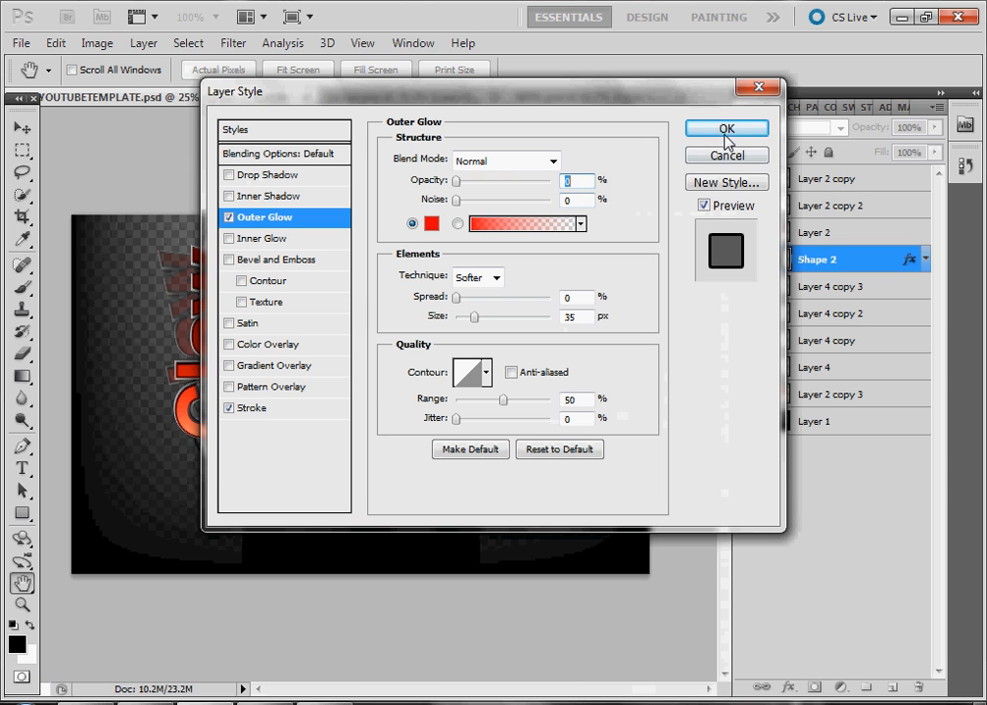
Set the Outer Glow to the gradient fill with 0% spread, 62 px size and 100% opacity, and apply
left_click_drag(541, 101, 560, 386)
left_click_drag(477, 585, 583, 581)
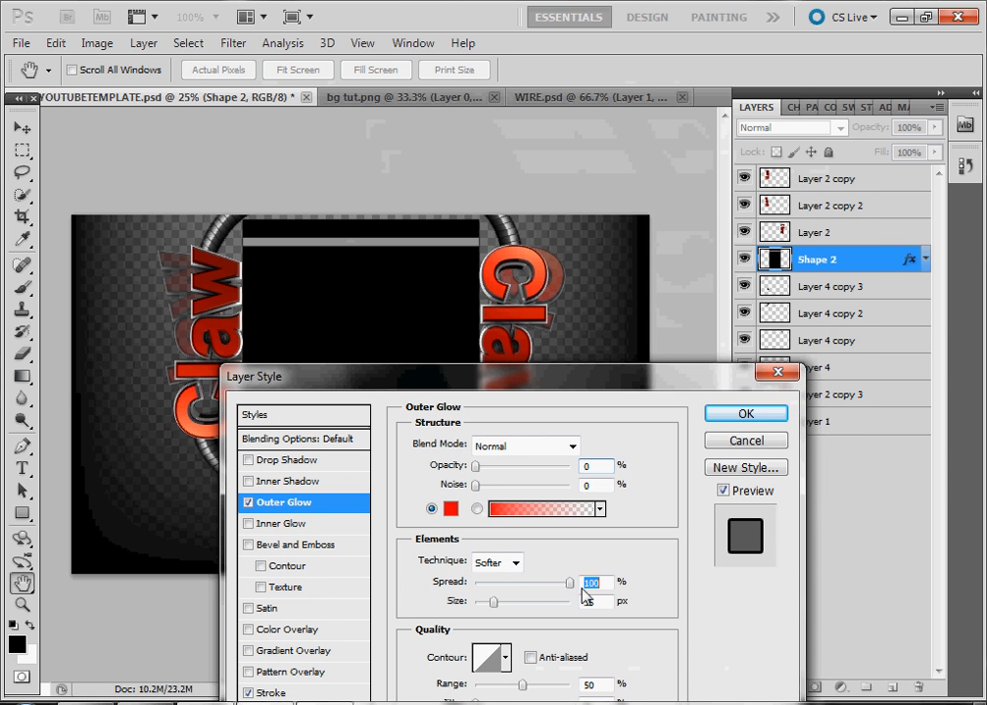
left_click_drag(493, 605, 599, 605)
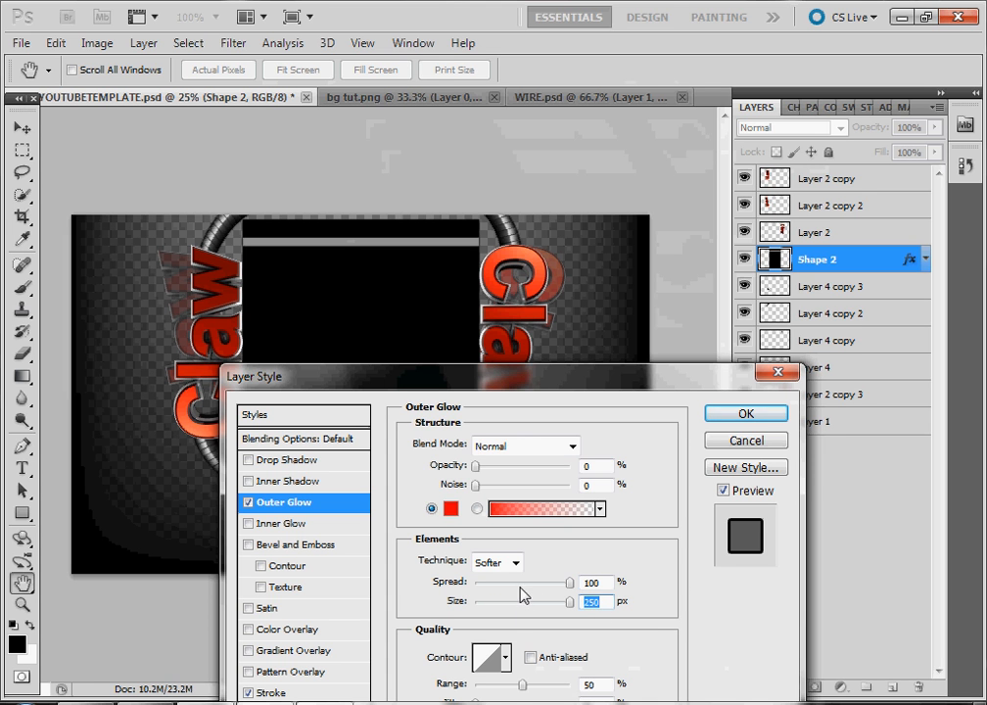
left_click_drag(519, 585, 405, 583)
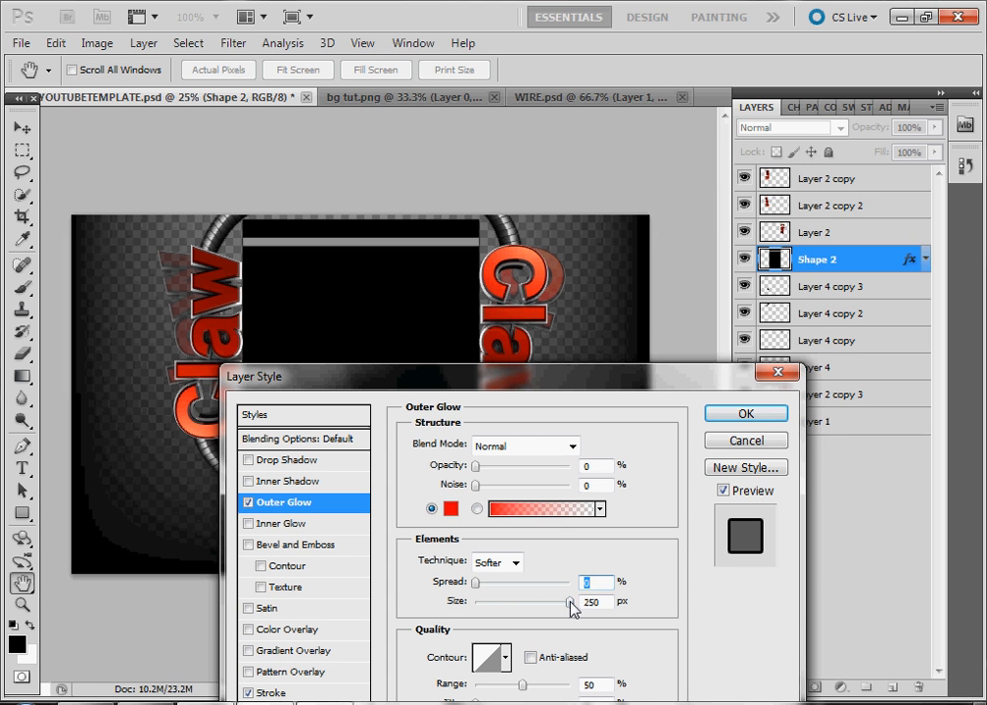
left_click_drag(571, 604, 506, 585)
left_click(477, 509)
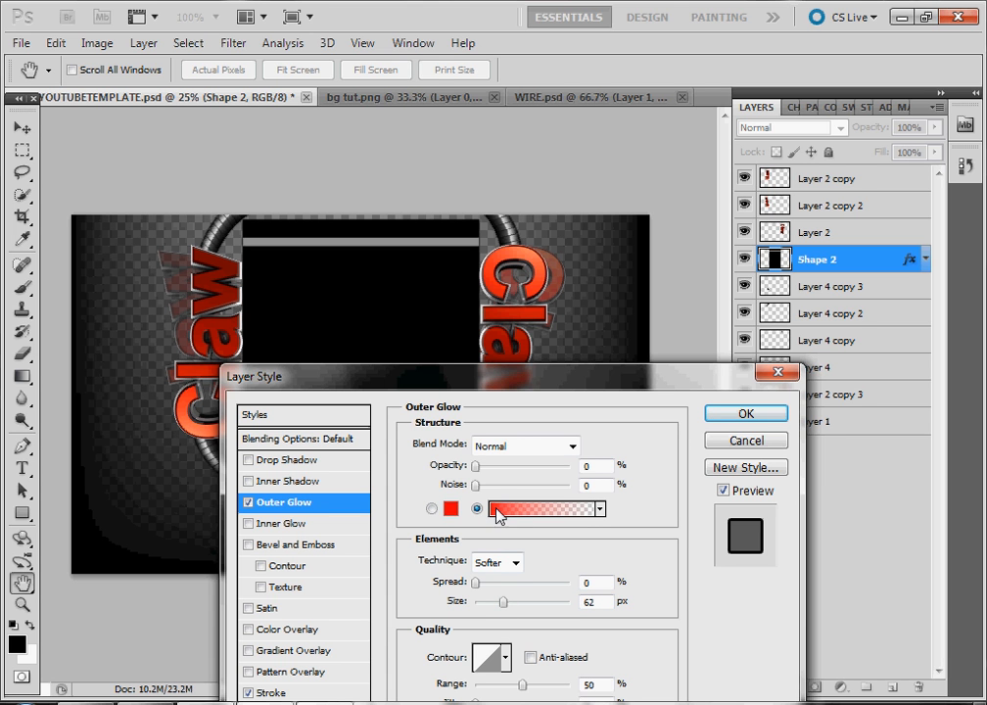
left_click_drag(480, 476, 554, 474)
left_click(475, 486)
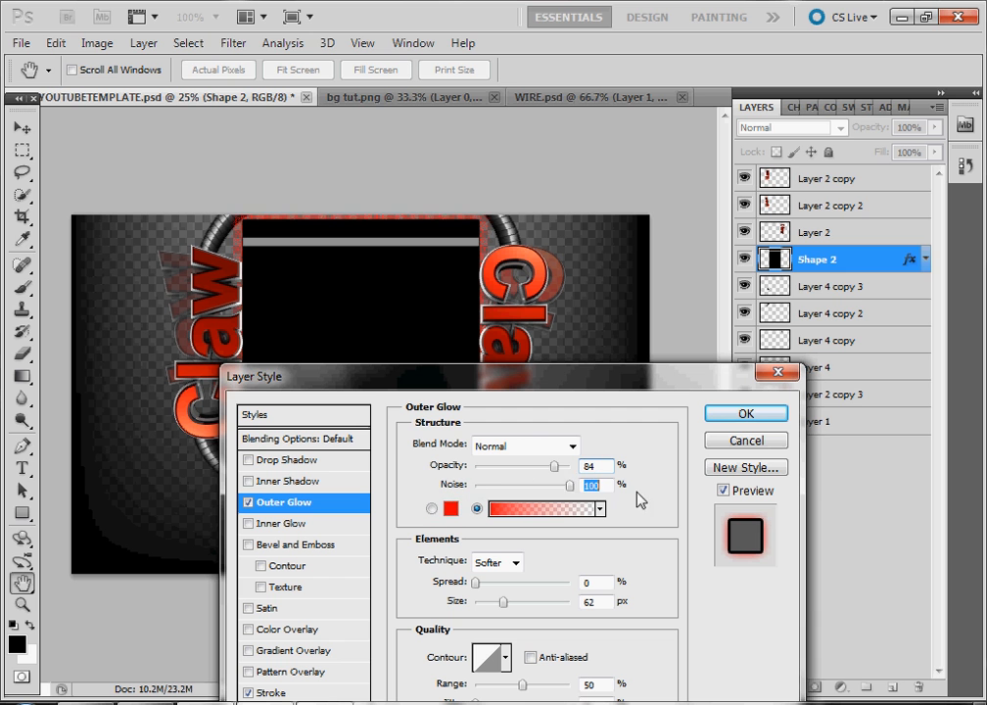
left_click_drag(554, 466, 622, 470)
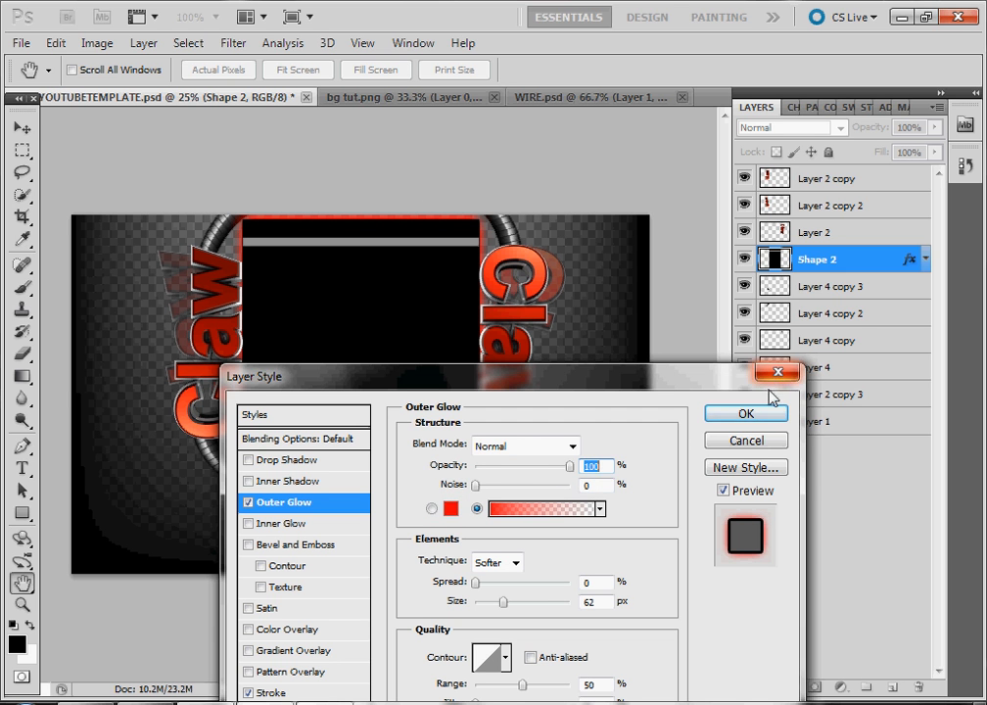
key("Return")
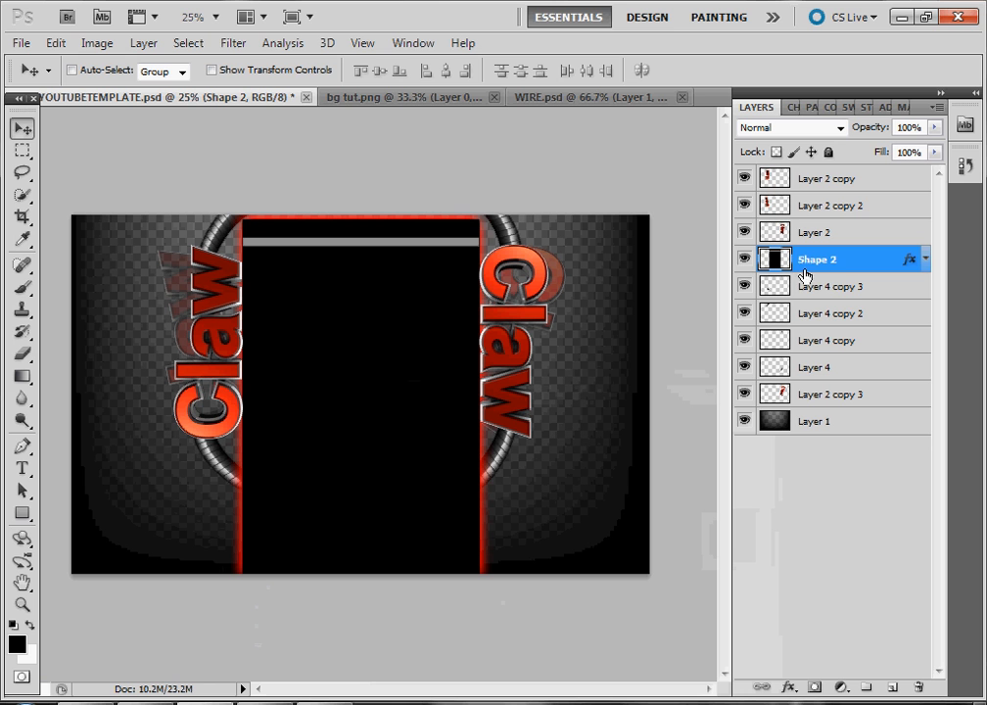
Reorder the layers so Shape 2 sits above Layer 2 and Layer 2 copy 2
left_click_drag(824, 234, 828, 270)
left_click_drag(831, 209, 842, 232)
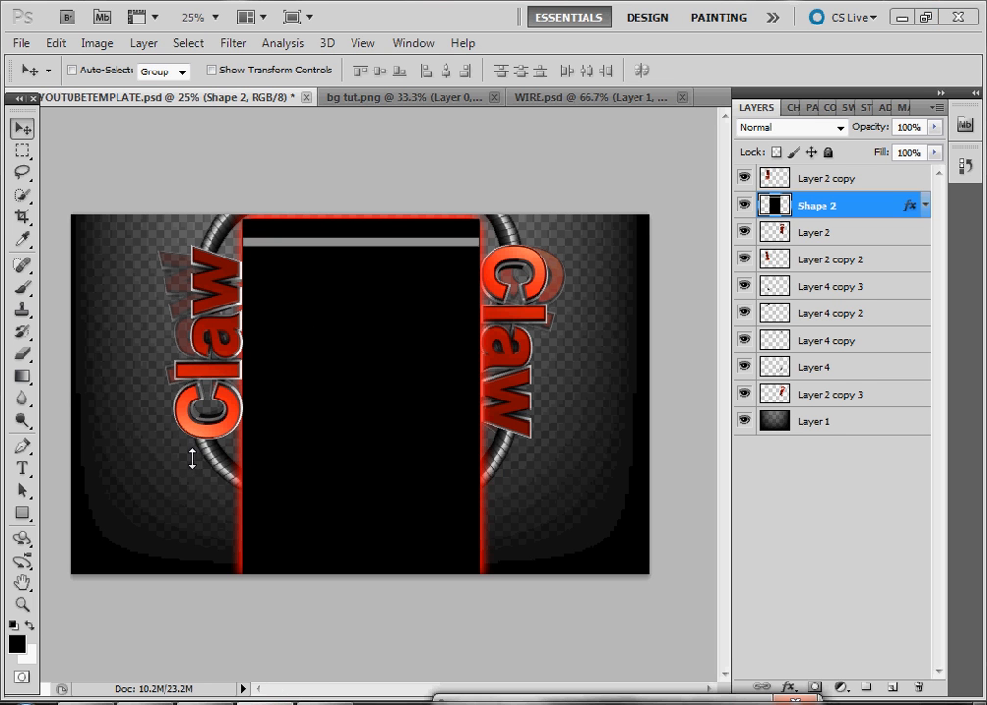
left_click_drag(446, 701, 416, 464)
left_click(418, 495)
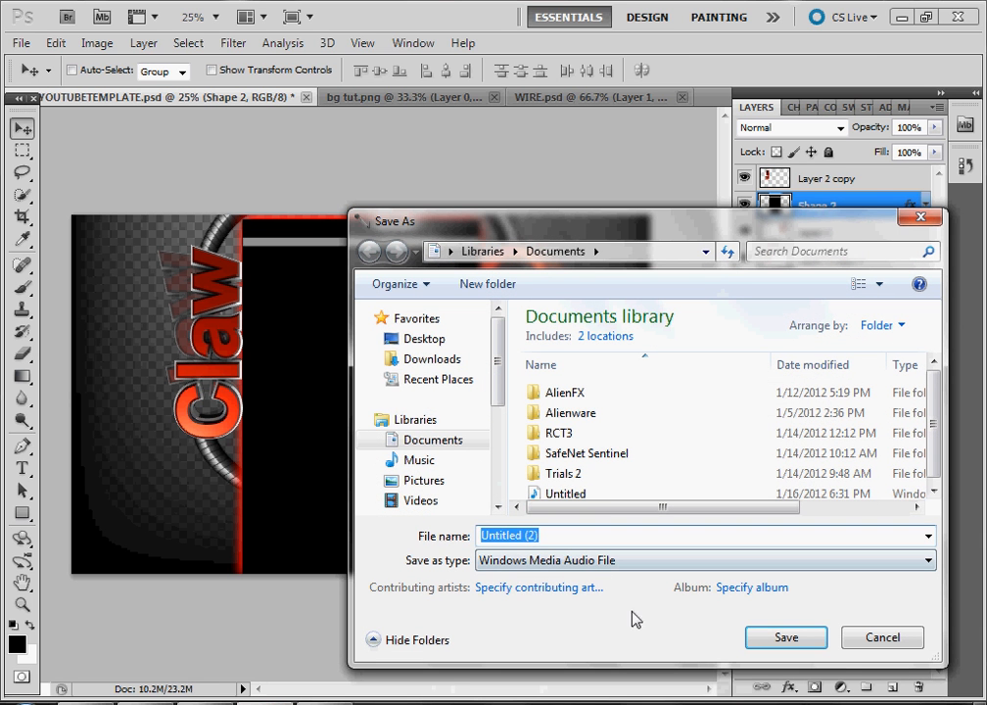
key("BackSpace")
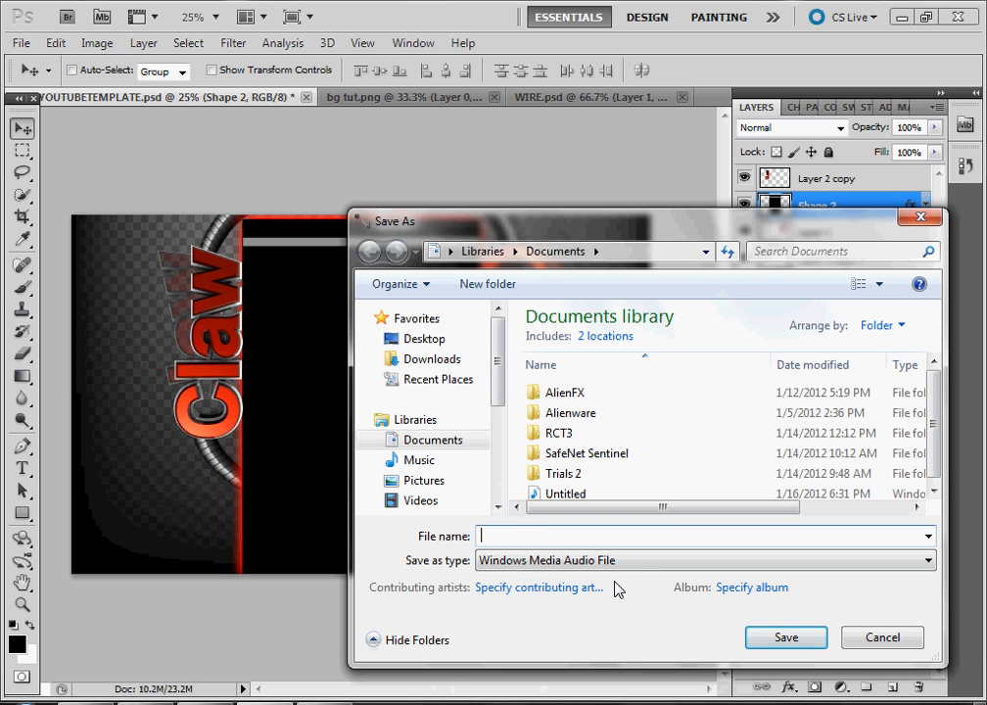
type("Tut")
key("Return")
left_click(324, 702)
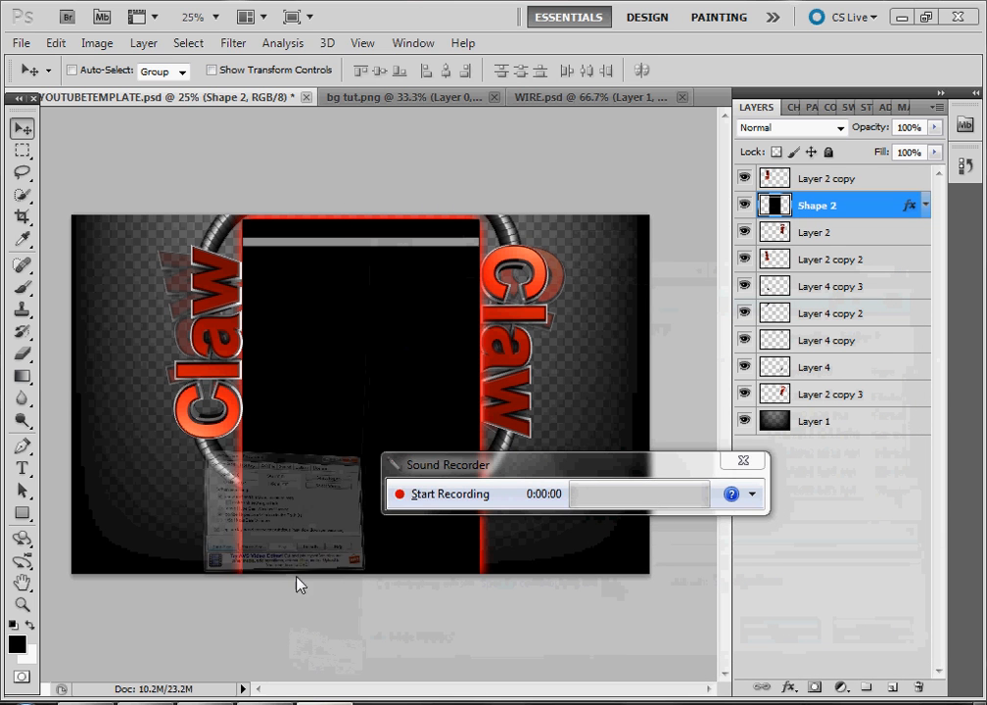